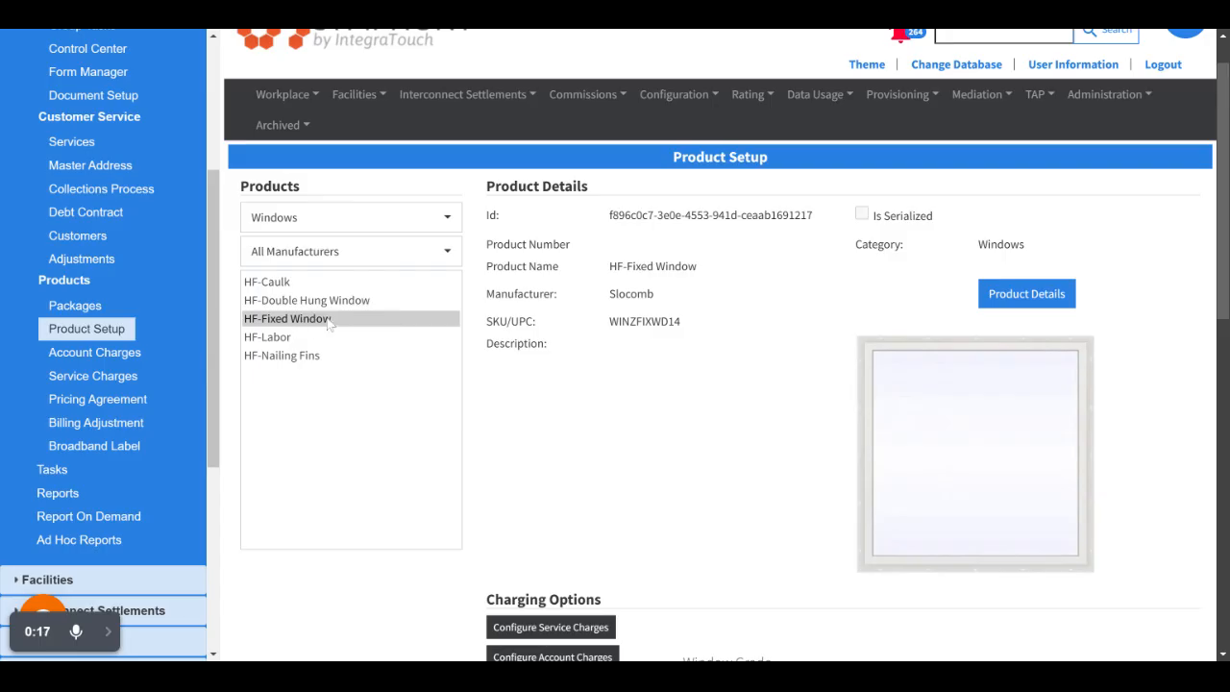
- Review the HF-Double Hung Window and HF-Fixed Window products, comparing the fixed window's Budget and Premier charging options
{"action": "left_click", "coordinate": [334, 307]}
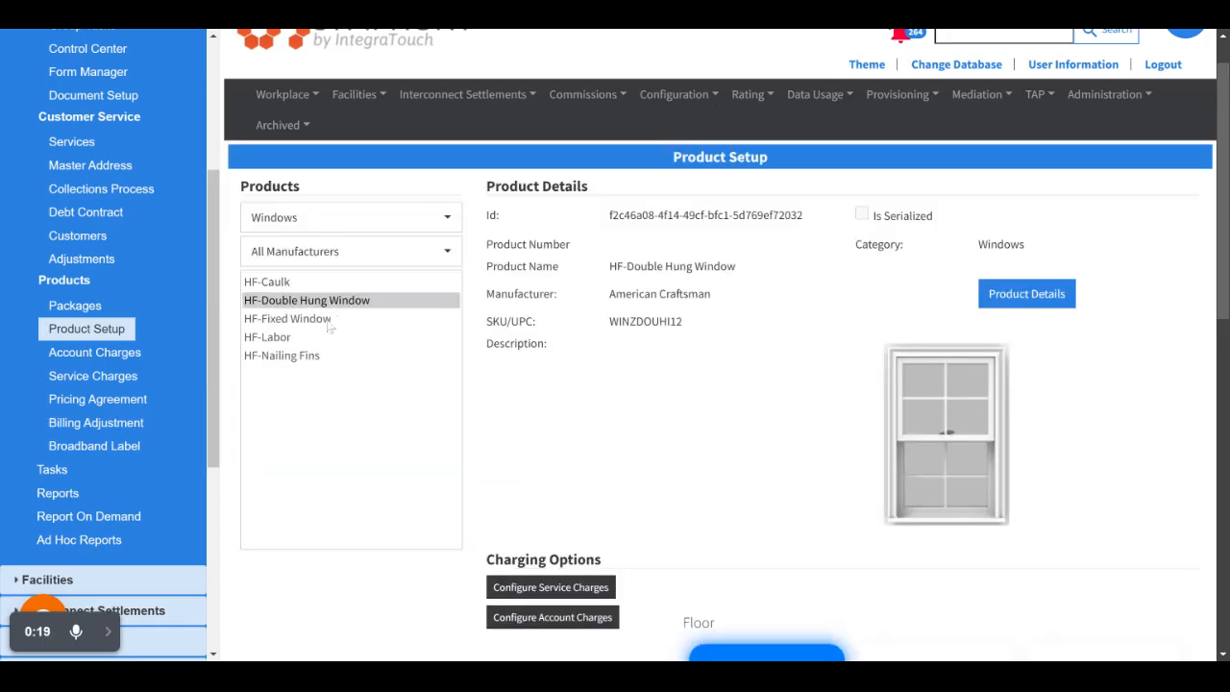
{"action": "left_click", "coordinate": [328, 323]}
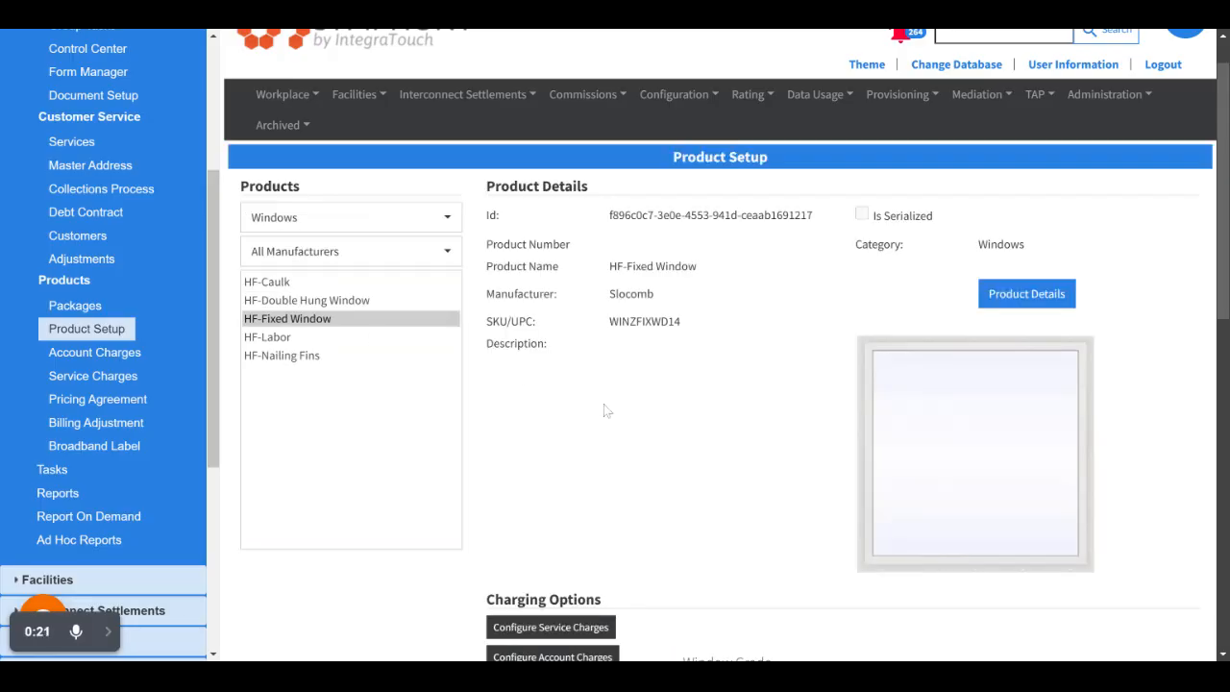
{"action": "scroll", "coordinate": [607, 411], "scroll_direction": "down", "scroll_amount": 2}
{"action": "left_click", "coordinate": [796, 516]}
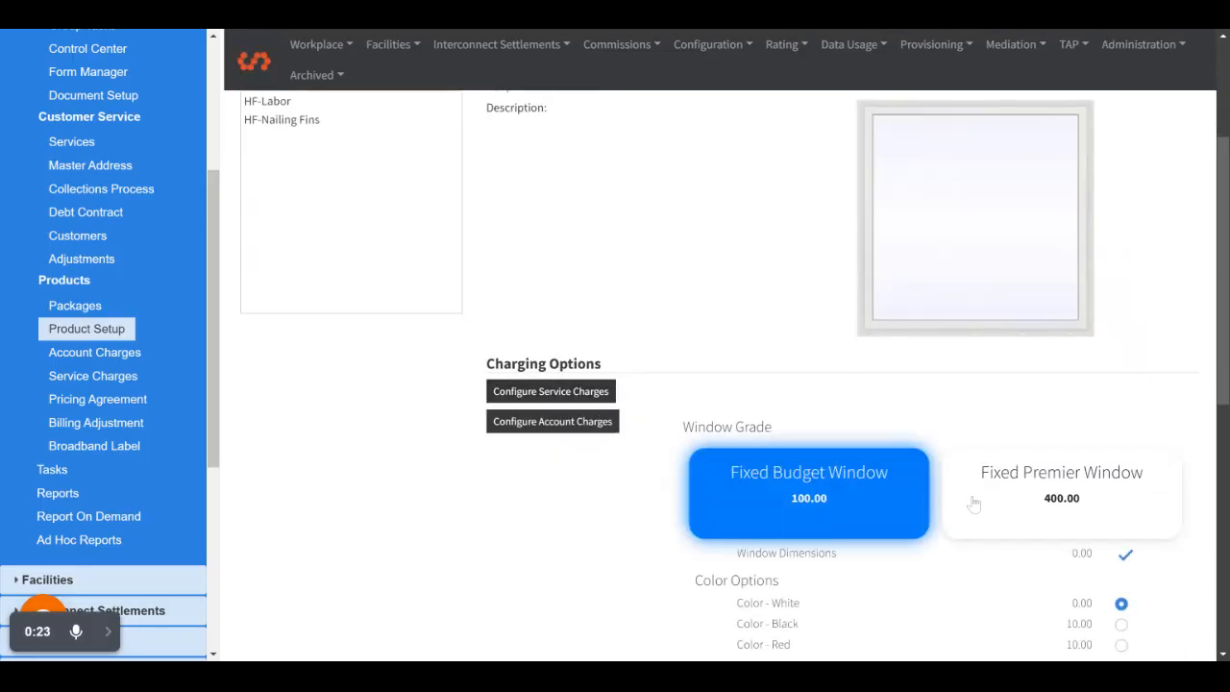
{"action": "left_click", "coordinate": [1004, 502]}
{"action": "scroll", "coordinate": [598, 544], "scroll_direction": "down", "scroll_amount": 2}
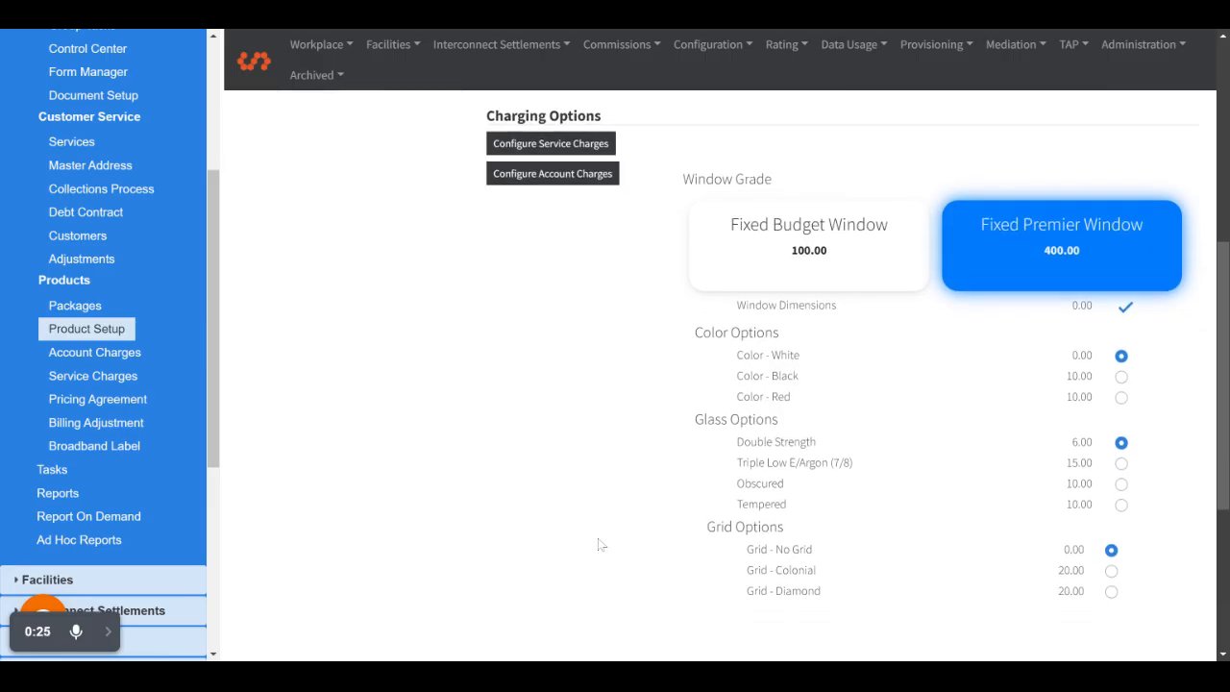
{"action": "scroll", "coordinate": [598, 544], "scroll_direction": "down", "scroll_amount": 1}
{"action": "scroll", "coordinate": [597, 545], "scroll_direction": "up", "scroll_amount": 1}
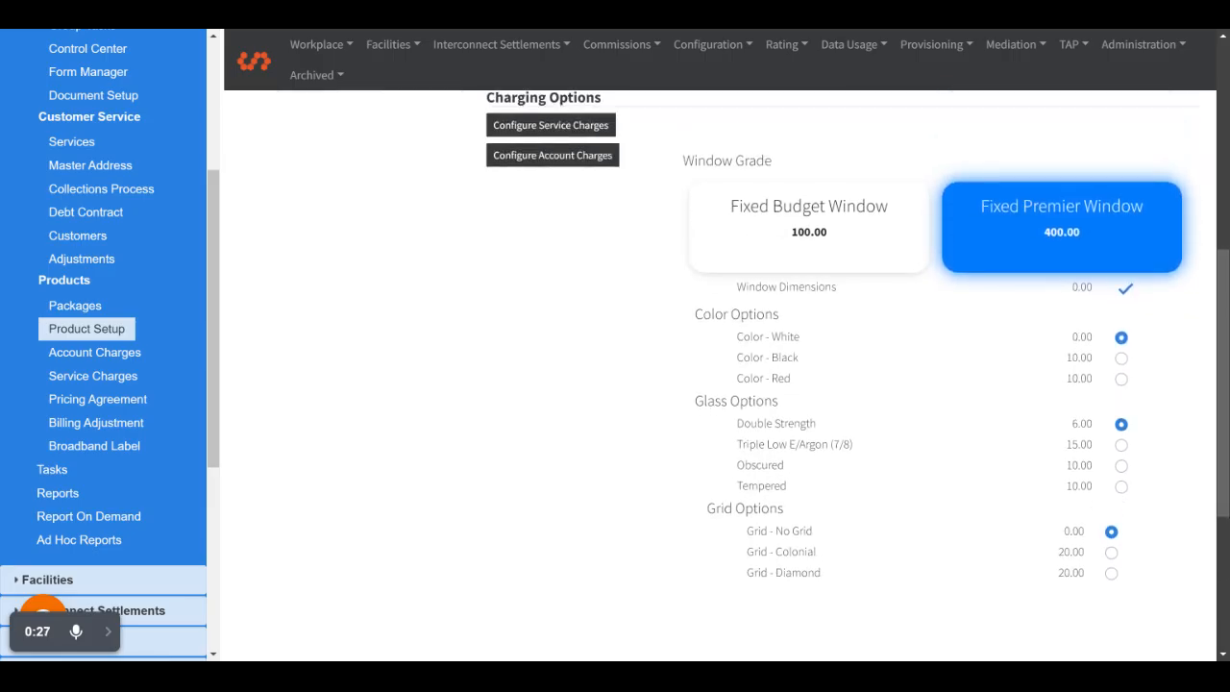
{"action": "scroll", "coordinate": [632, 400], "scroll_direction": "up", "scroll_amount": 5}
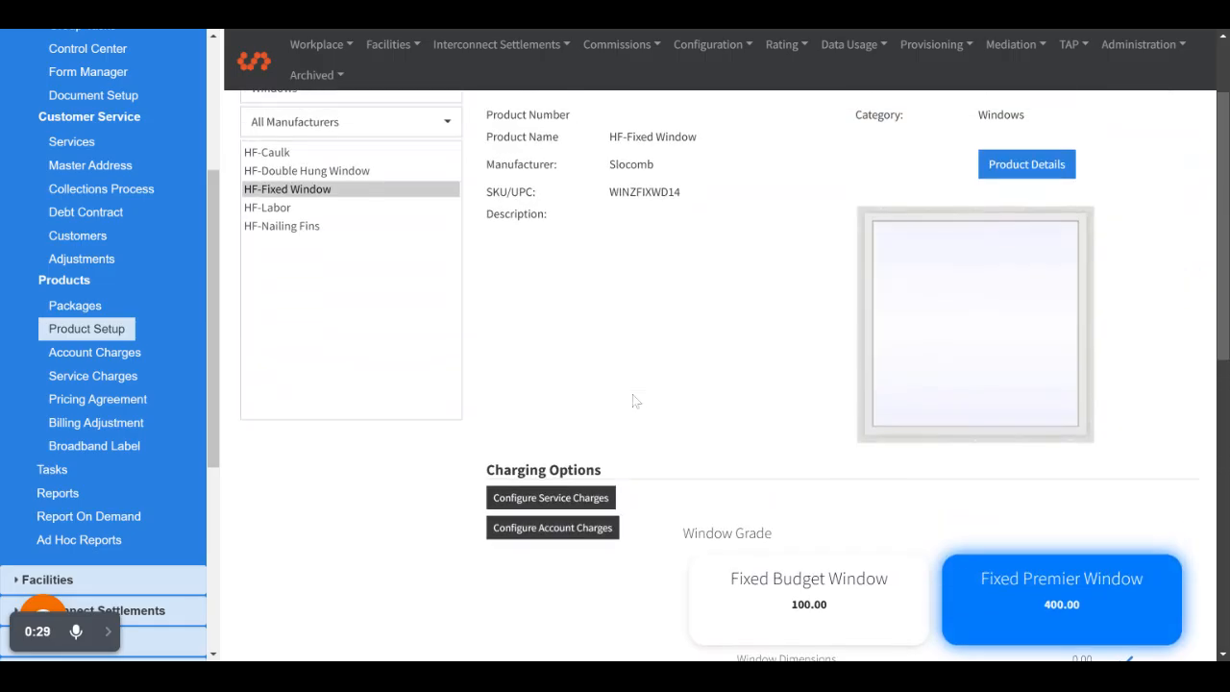
{"action": "scroll", "coordinate": [576, 451], "scroll_direction": "down", "scroll_amount": 2}
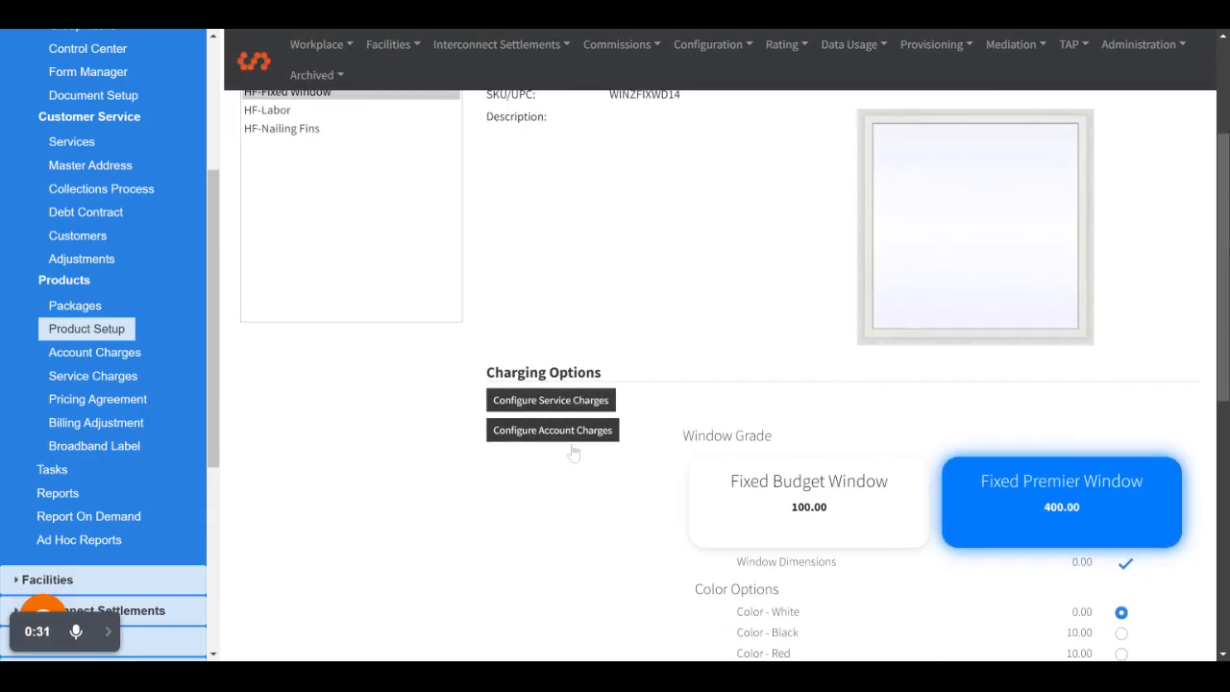
{"action": "left_click", "coordinate": [546, 432]}
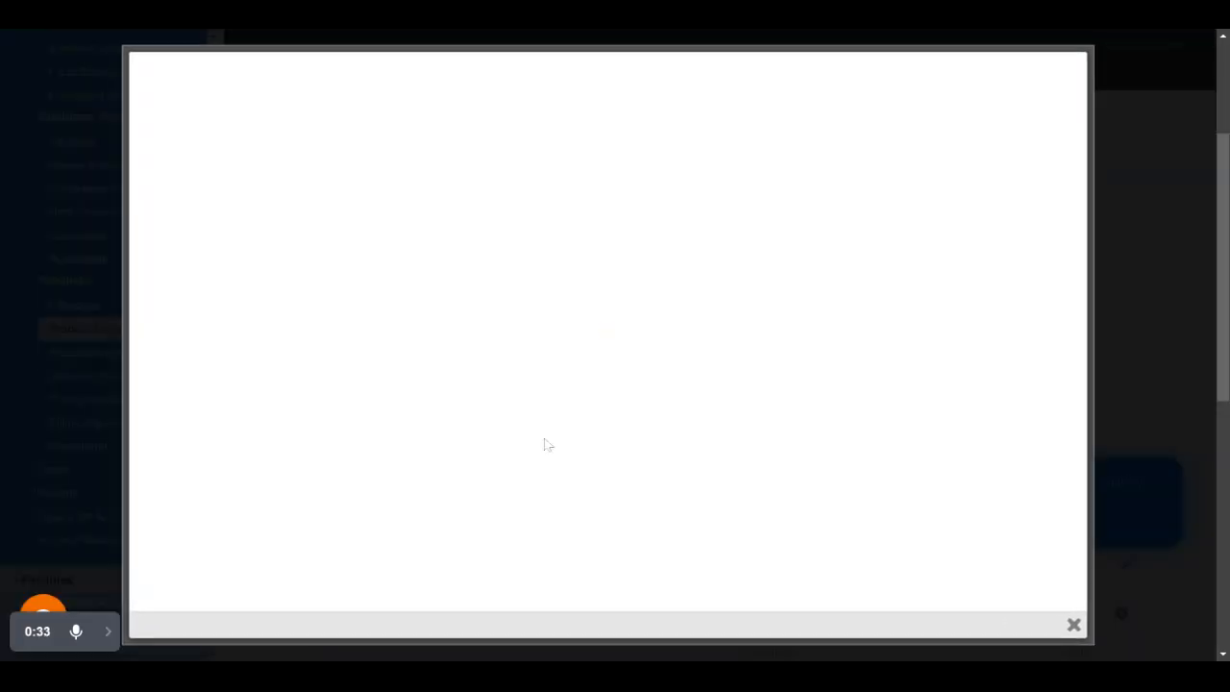
{"action": "scroll", "coordinate": [333, 329], "scroll_direction": "down", "scroll_amount": 8}
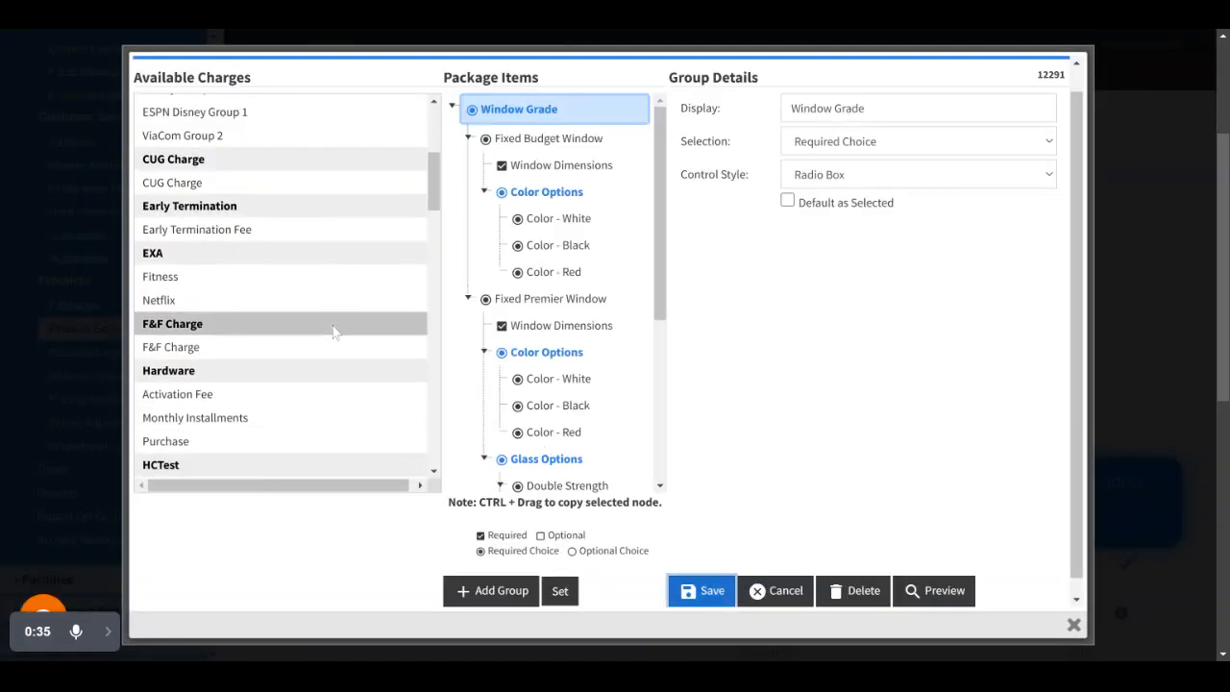
{"action": "scroll", "coordinate": [333, 329], "scroll_direction": "down", "scroll_amount": 10}
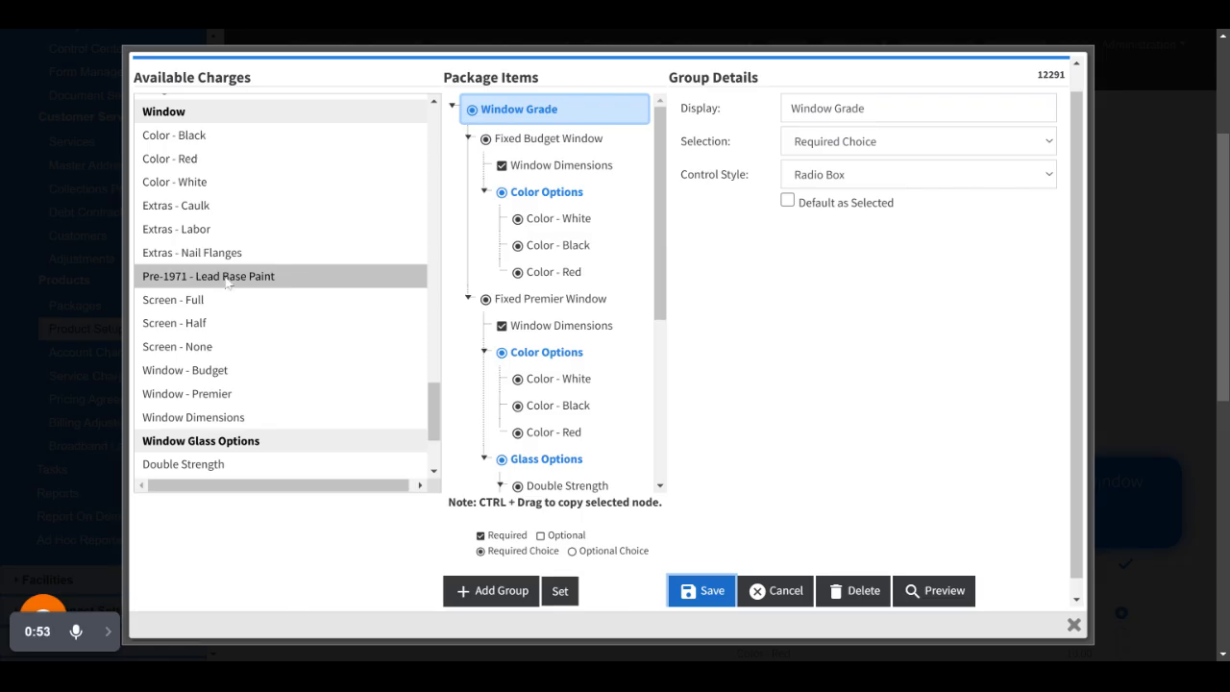
{"action": "mouse_move", "coordinate": [215, 280]}
{"action": "left_mouse_down"}
{"action": "mouse_move", "coordinate": [408, 262]}
{"action": "mouse_move", "coordinate": [557, 139]}
{"action": "left_mouse_up"}
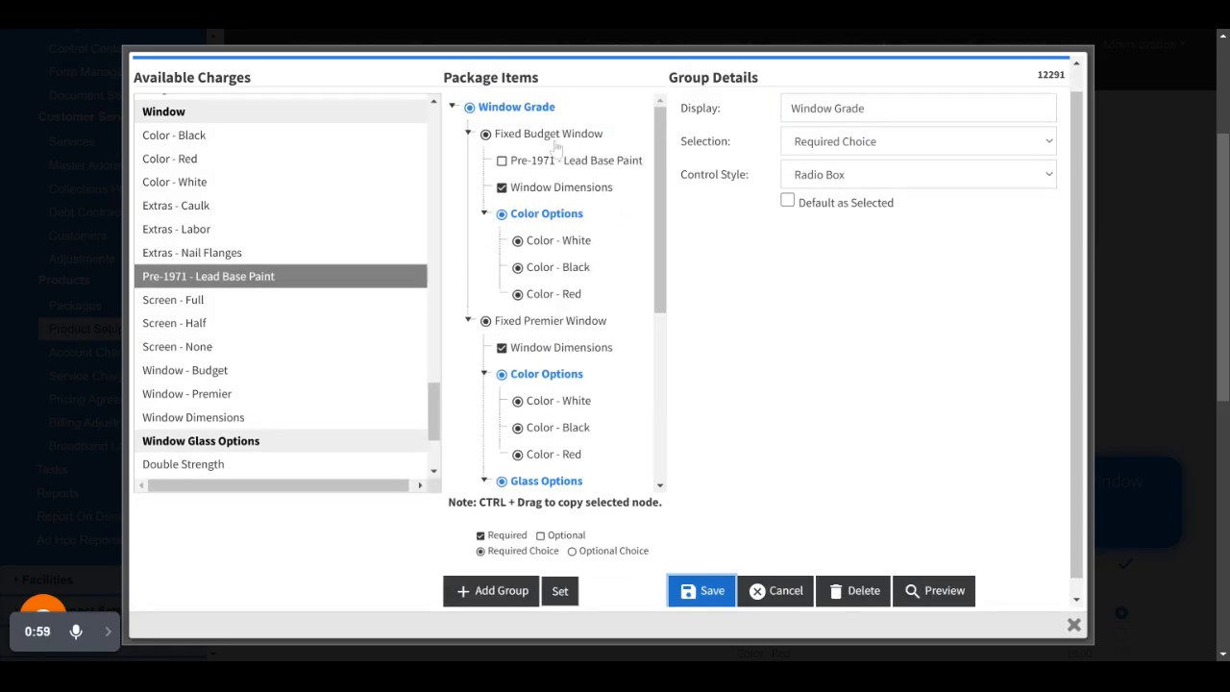
- Examine the new Pre-1971 - Lead Base Paint item's selection and control style choices, regional costs and charge information
{"action": "left_click", "coordinate": [566, 162]}
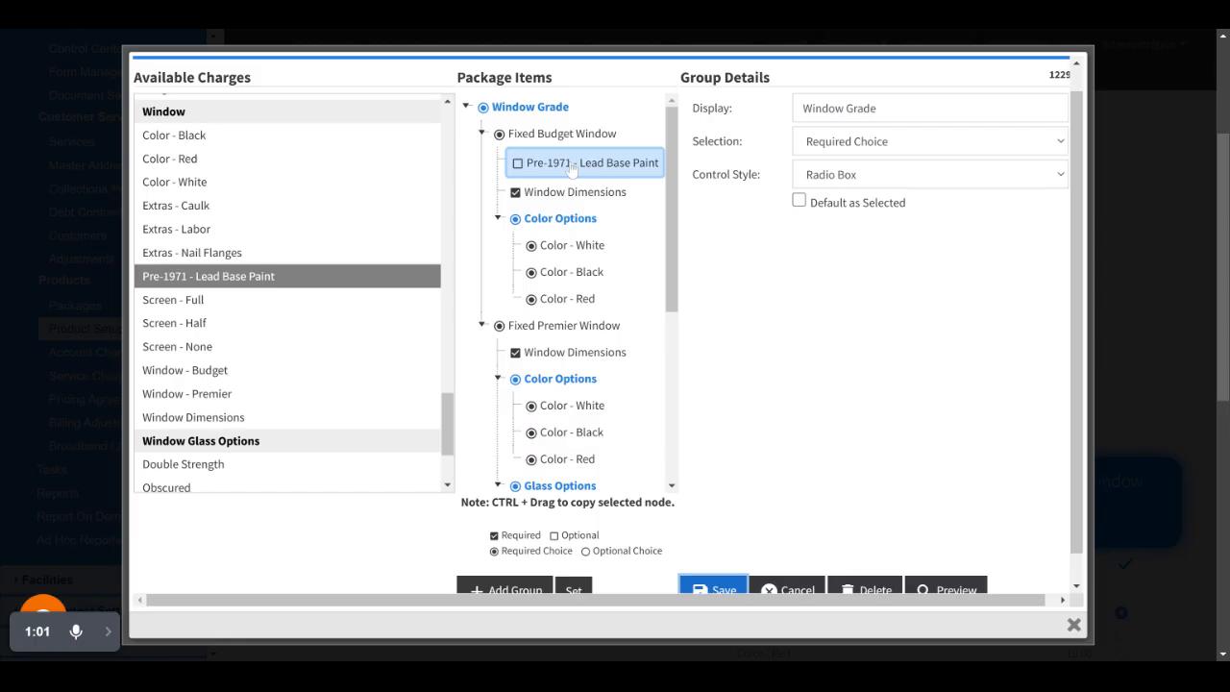
{"action": "scroll", "coordinate": [571, 167], "scroll_direction": "up", "scroll_amount": 1}
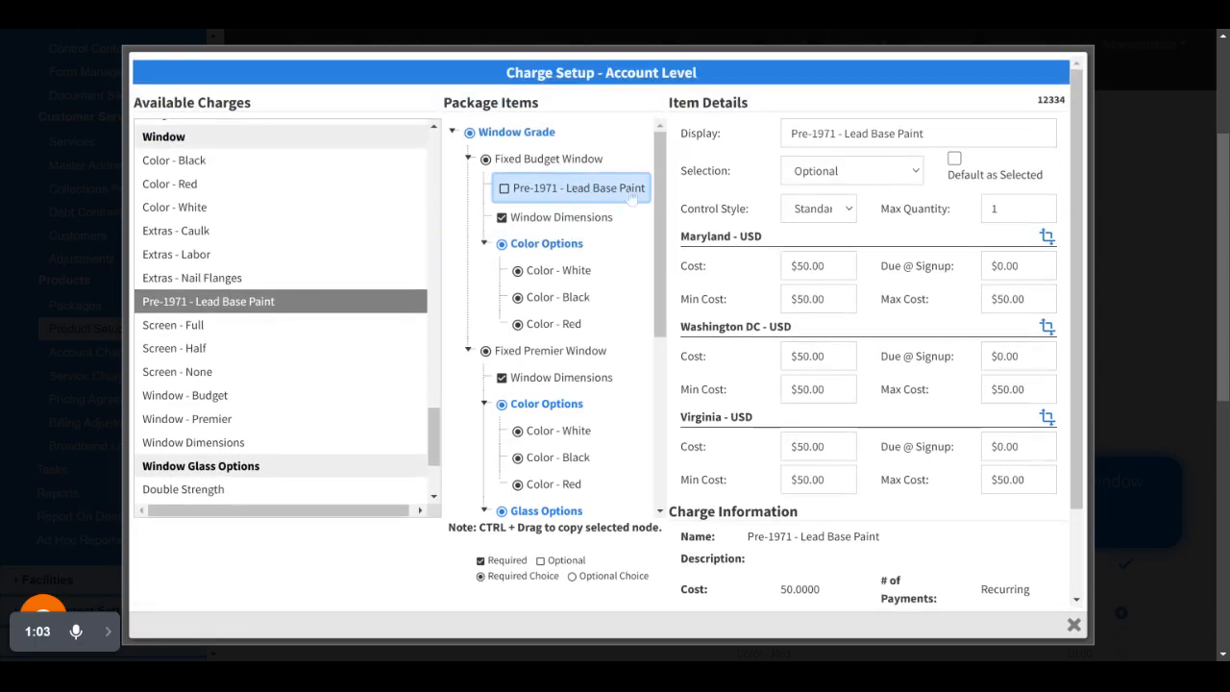
{"action": "left_click", "coordinate": [904, 170]}
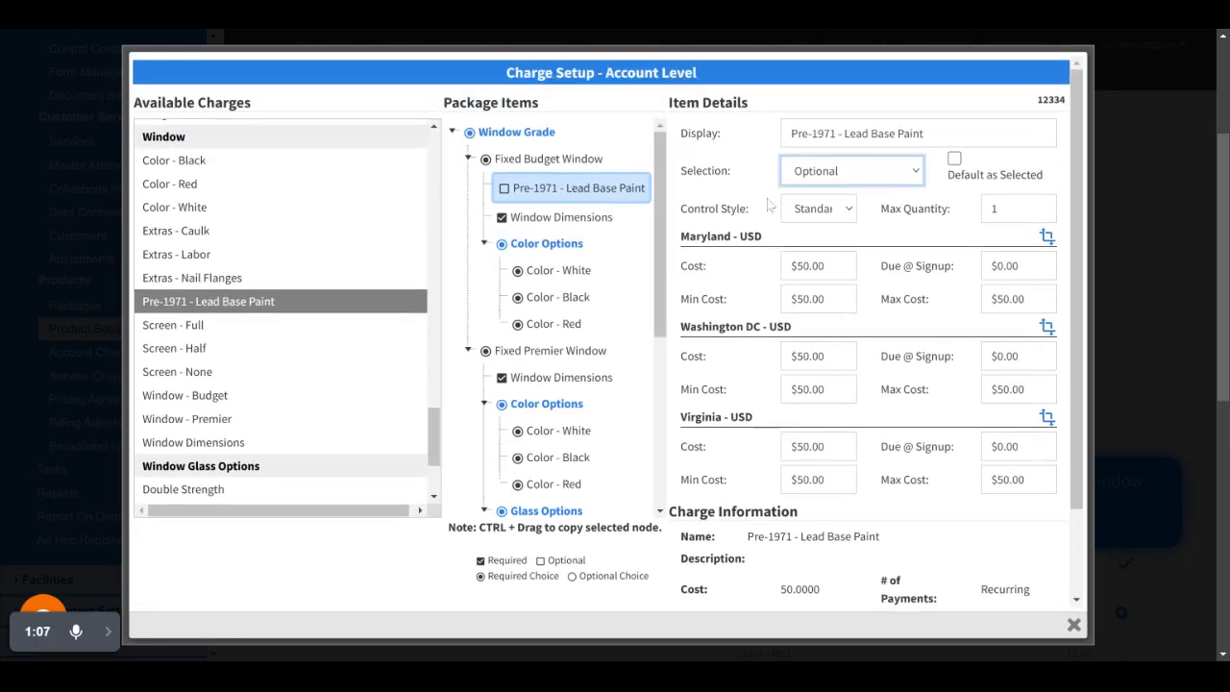
{"action": "left_click", "coordinate": [741, 176]}
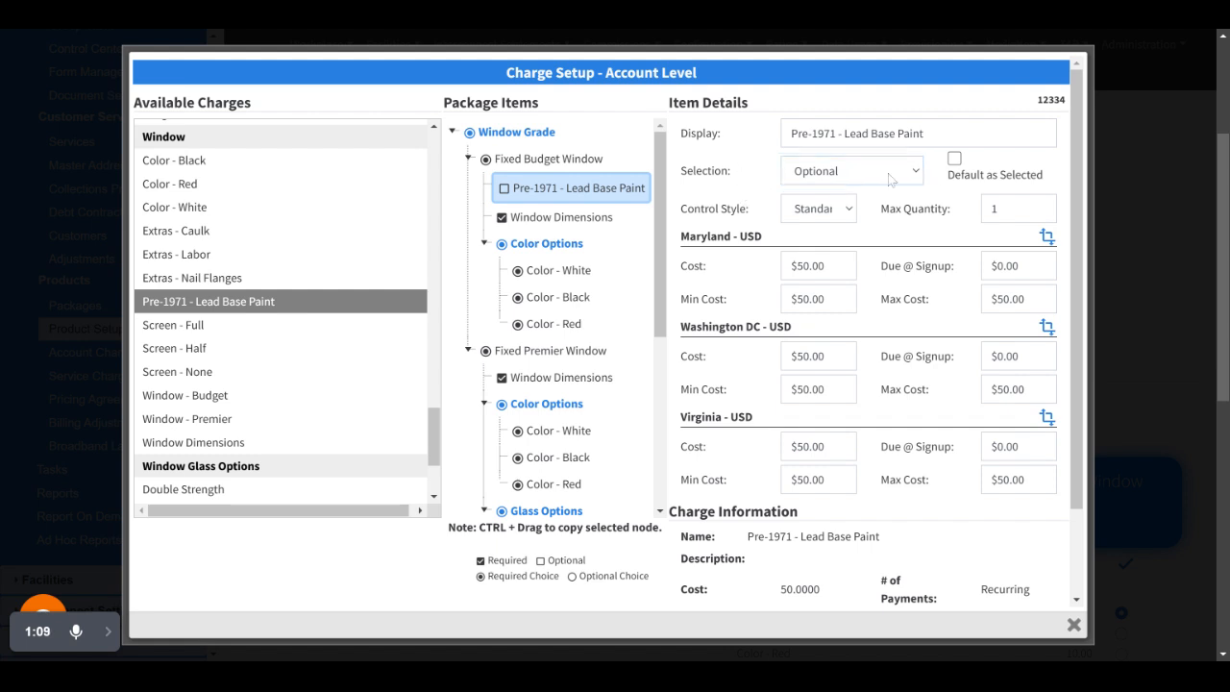
{"action": "left_click", "coordinate": [843, 213]}
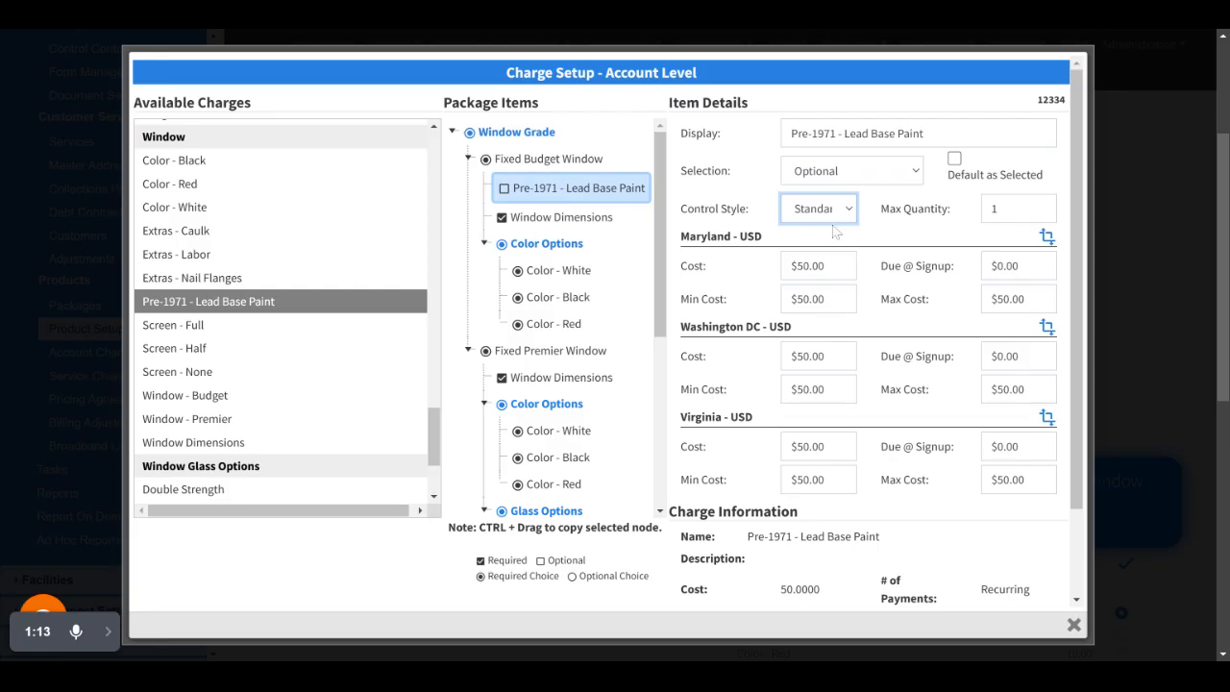
{"action": "left_click", "coordinate": [758, 217]}
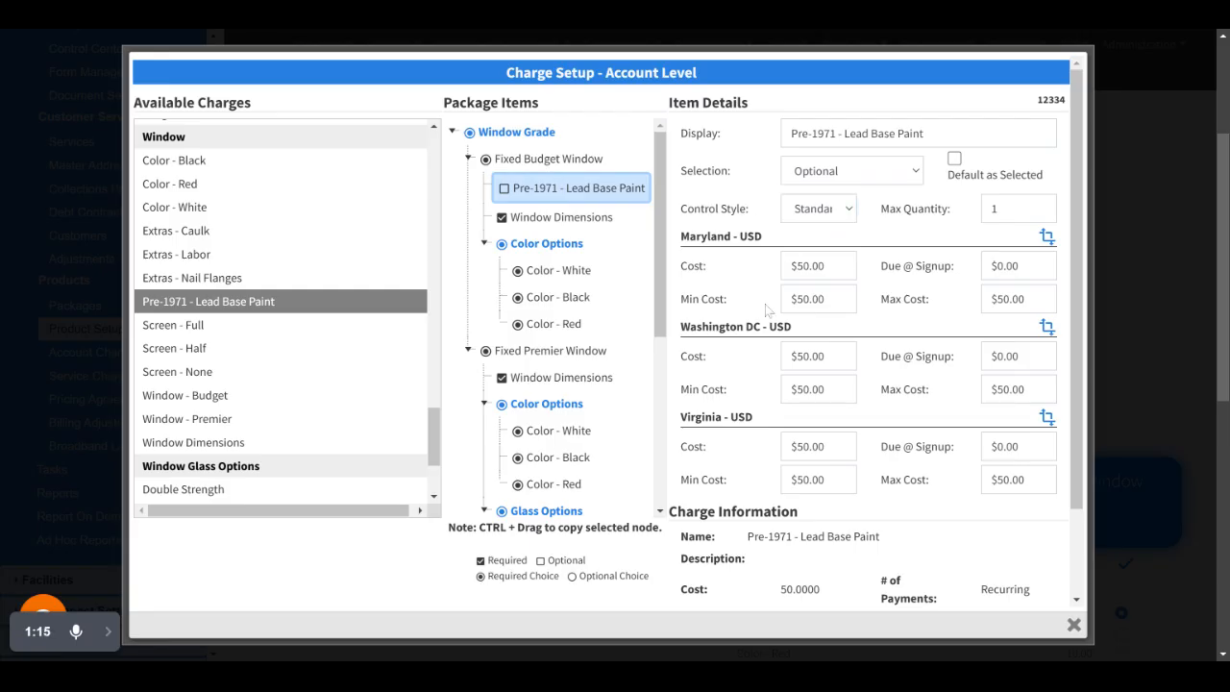
{"action": "scroll", "coordinate": [747, 288], "scroll_direction": "down", "scroll_amount": 1}
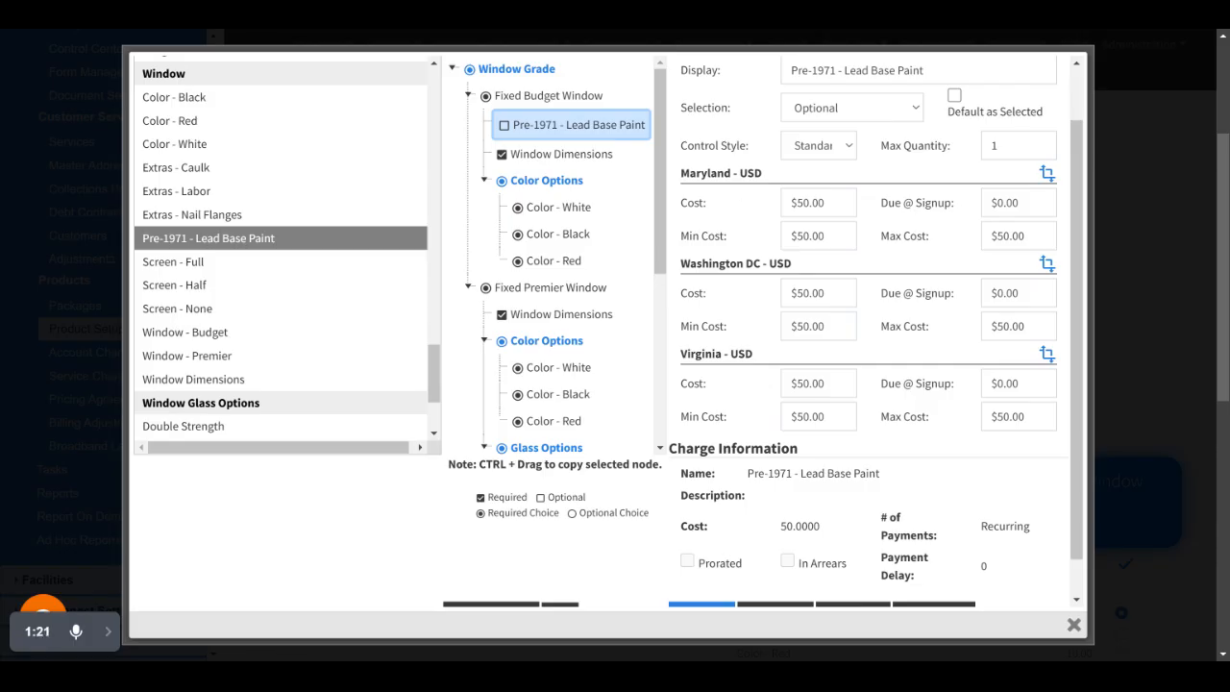
{"action": "scroll", "coordinate": [605, 336], "scroll_direction": "down", "scroll_amount": 1}
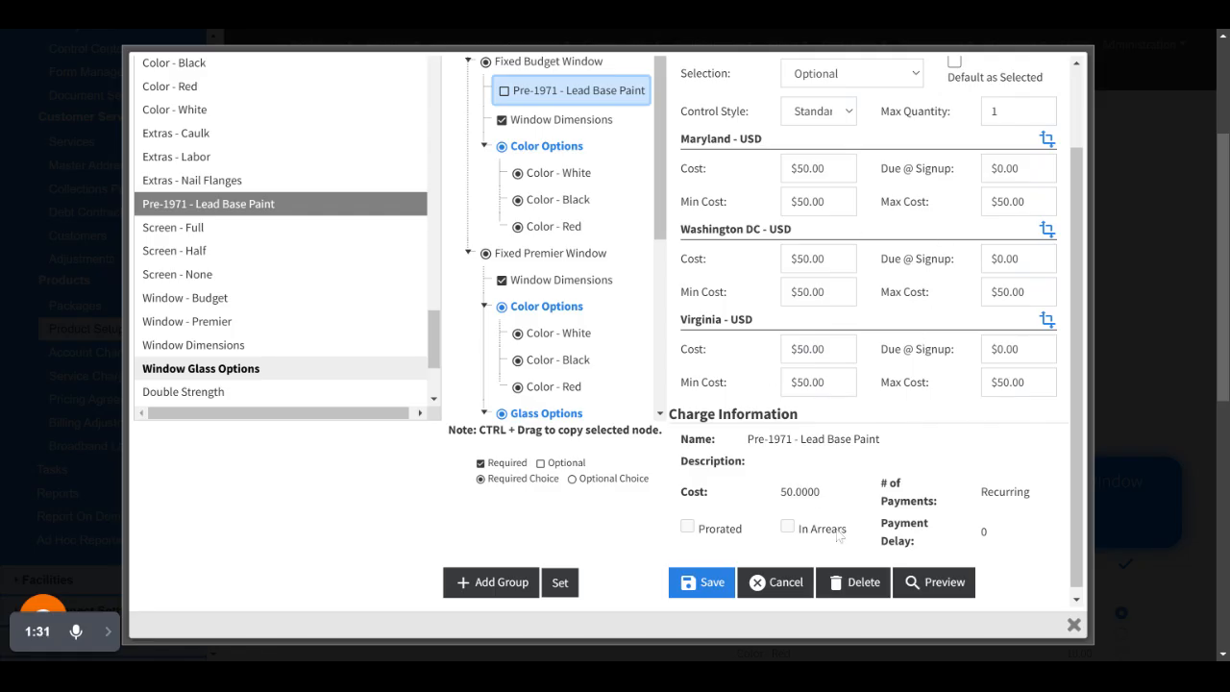
- Preview the Fixed Budget Window with Pre-1971 - Lead Base Paint ticked, and save and close the account charge setup
{"action": "left_click", "coordinate": [922, 583]}
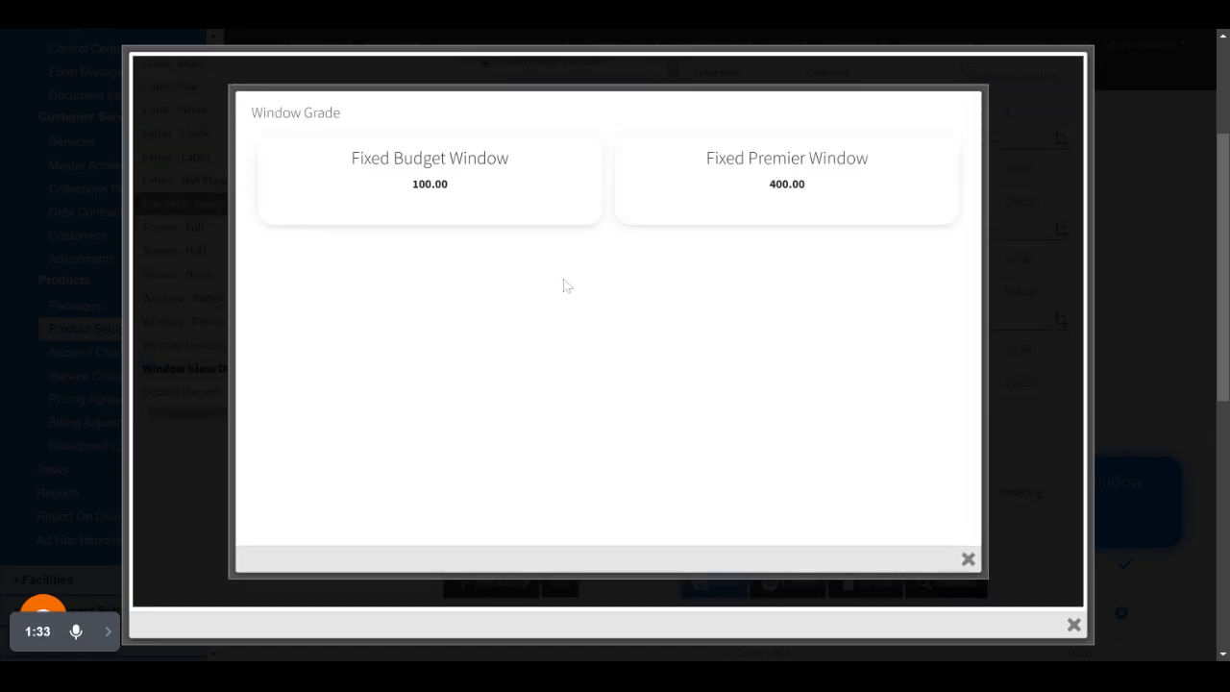
{"action": "left_click", "coordinate": [525, 169]}
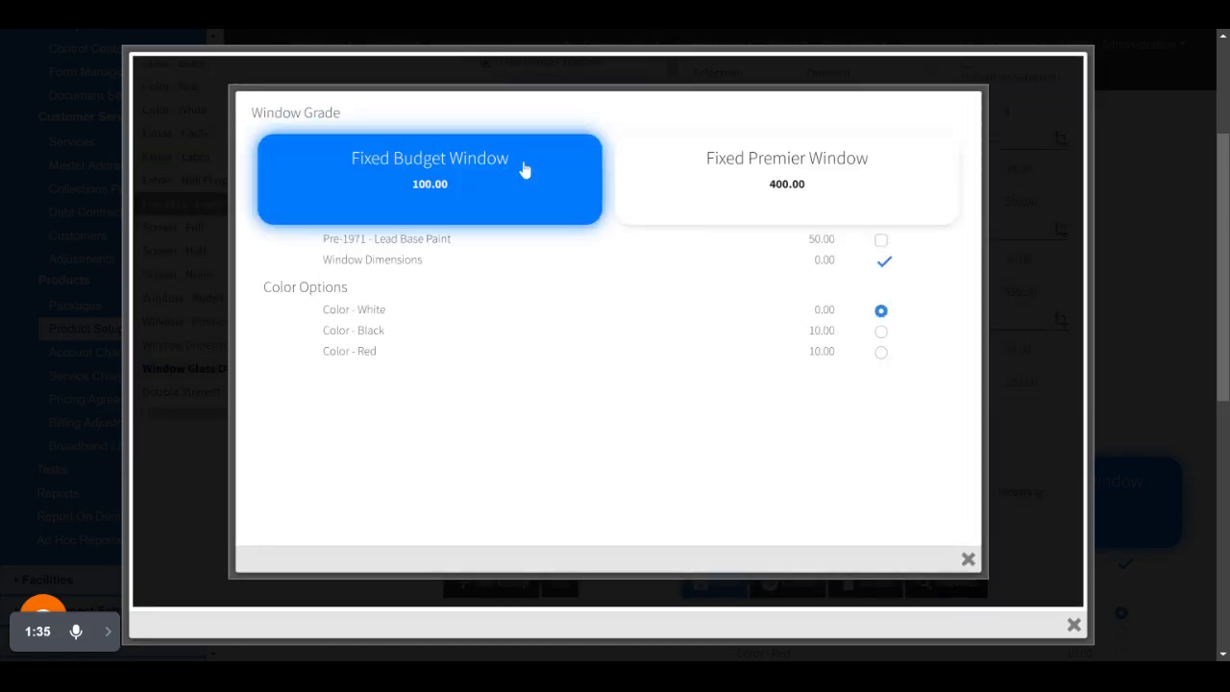
{"action": "left_click", "coordinate": [882, 240]}
{"action": "left_click", "coordinate": [969, 559]}
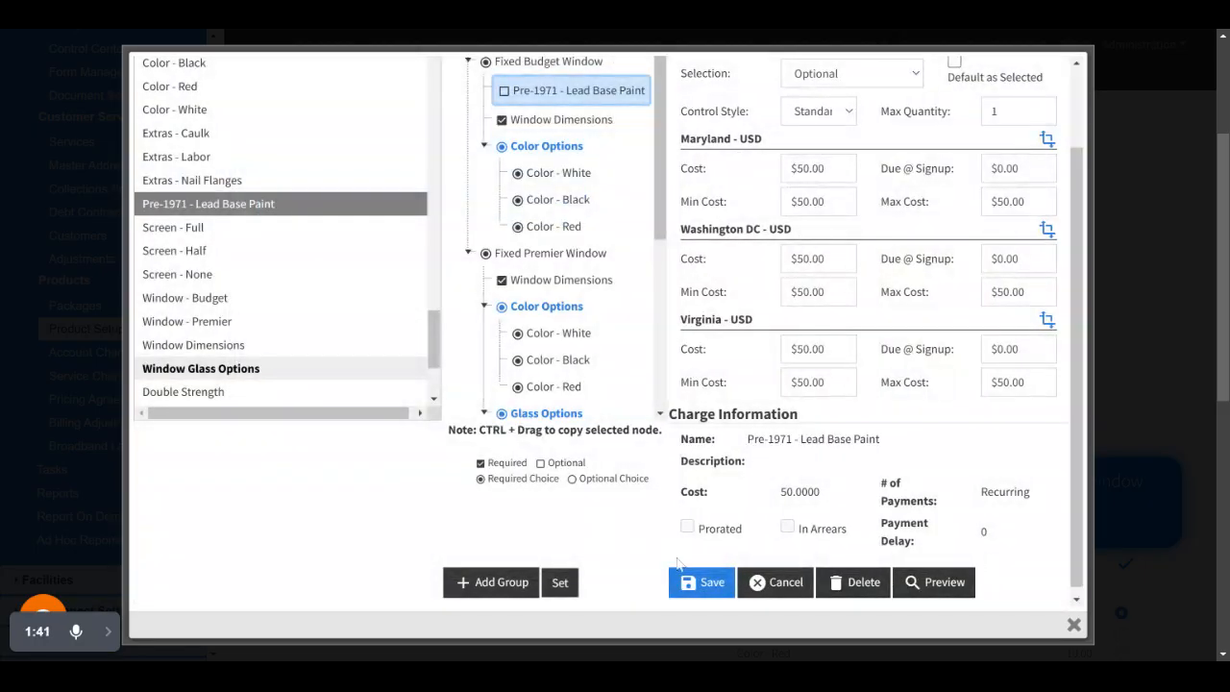
{"action": "left_click", "coordinate": [703, 583]}
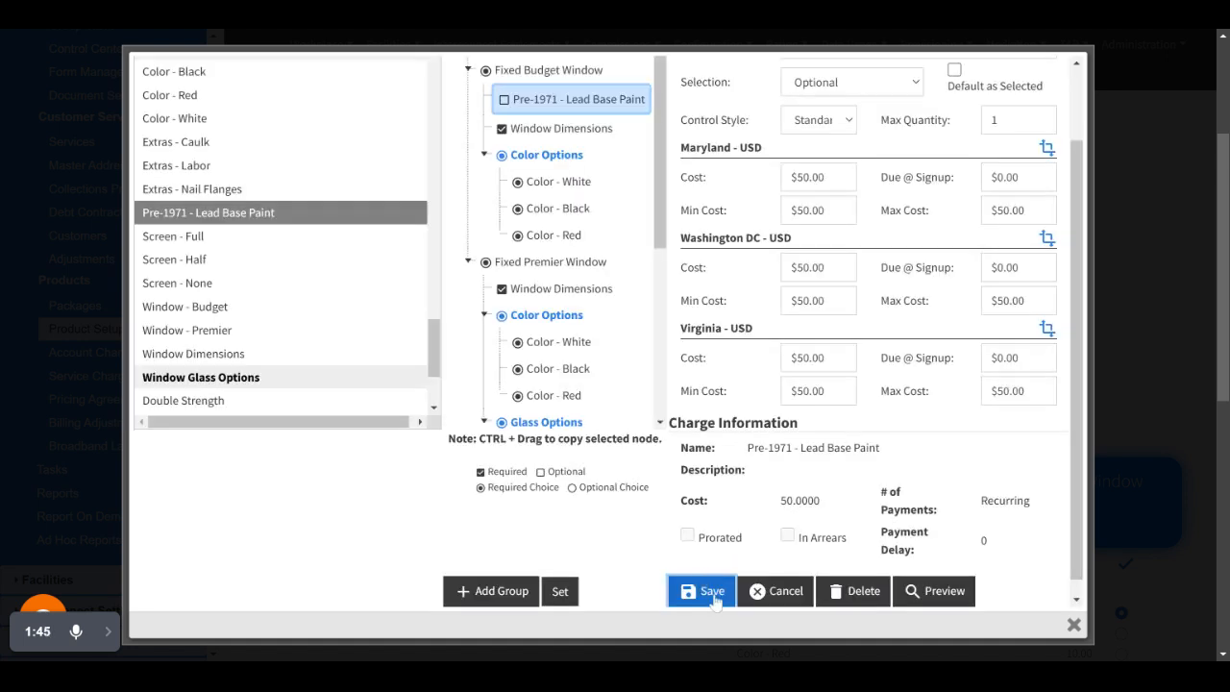
{"action": "left_click", "coordinate": [1074, 626]}
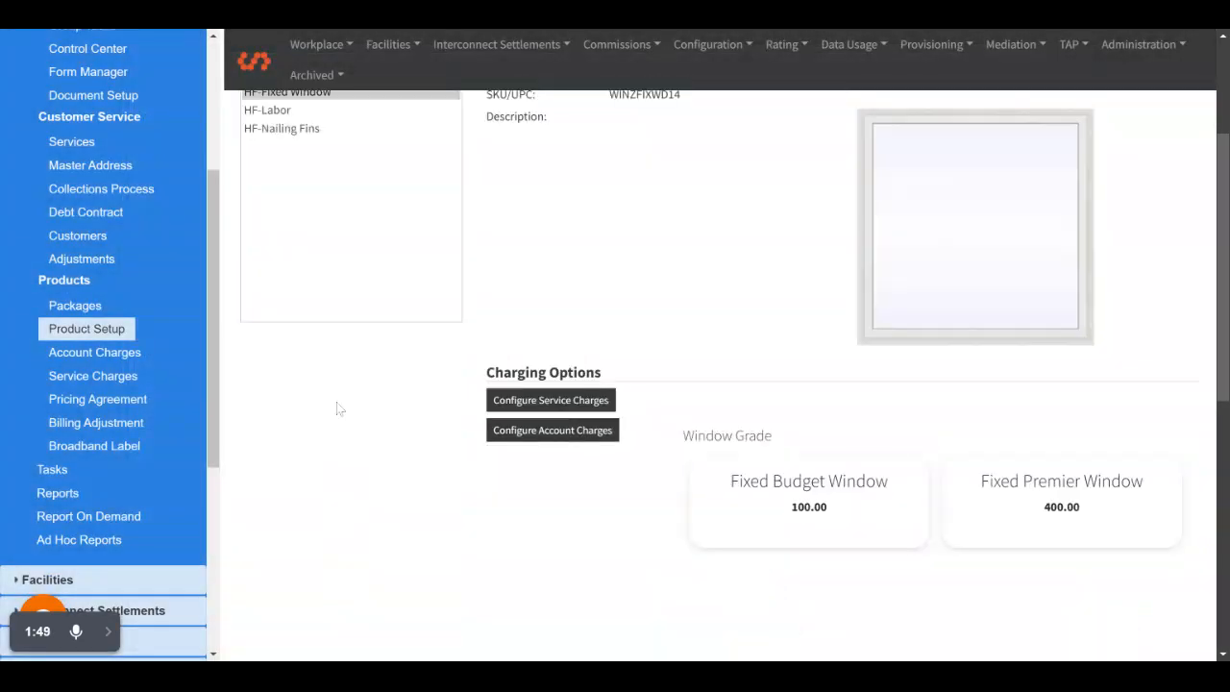
- Go to Quoting and start a new quote
{"action": "scroll", "coordinate": [96, 235], "scroll_direction": "up", "scroll_amount": 5}
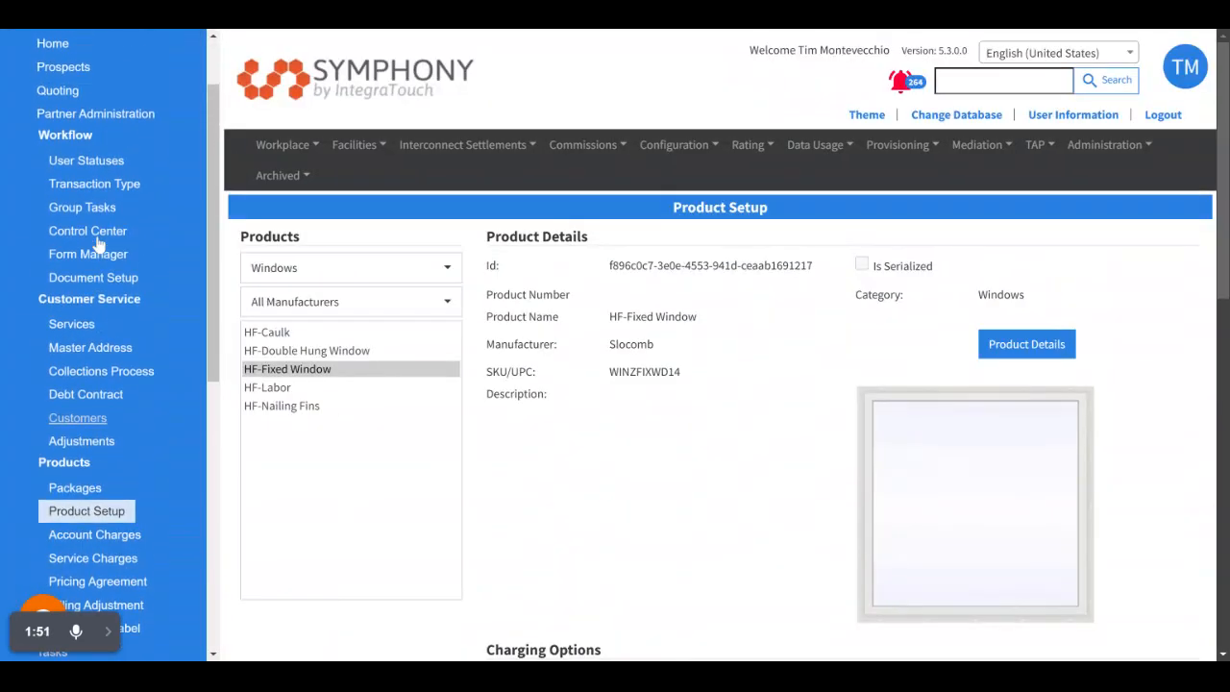
{"action": "left_click", "coordinate": [58, 183]}
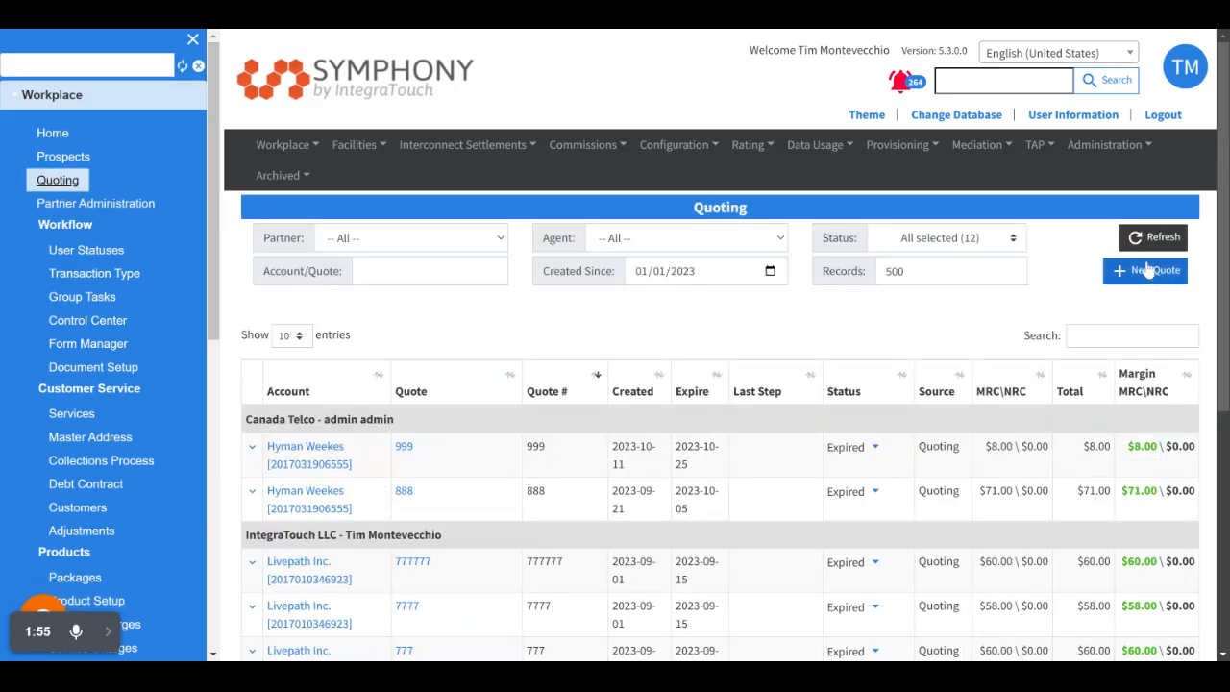
{"action": "left_click", "coordinate": [1143, 272]}
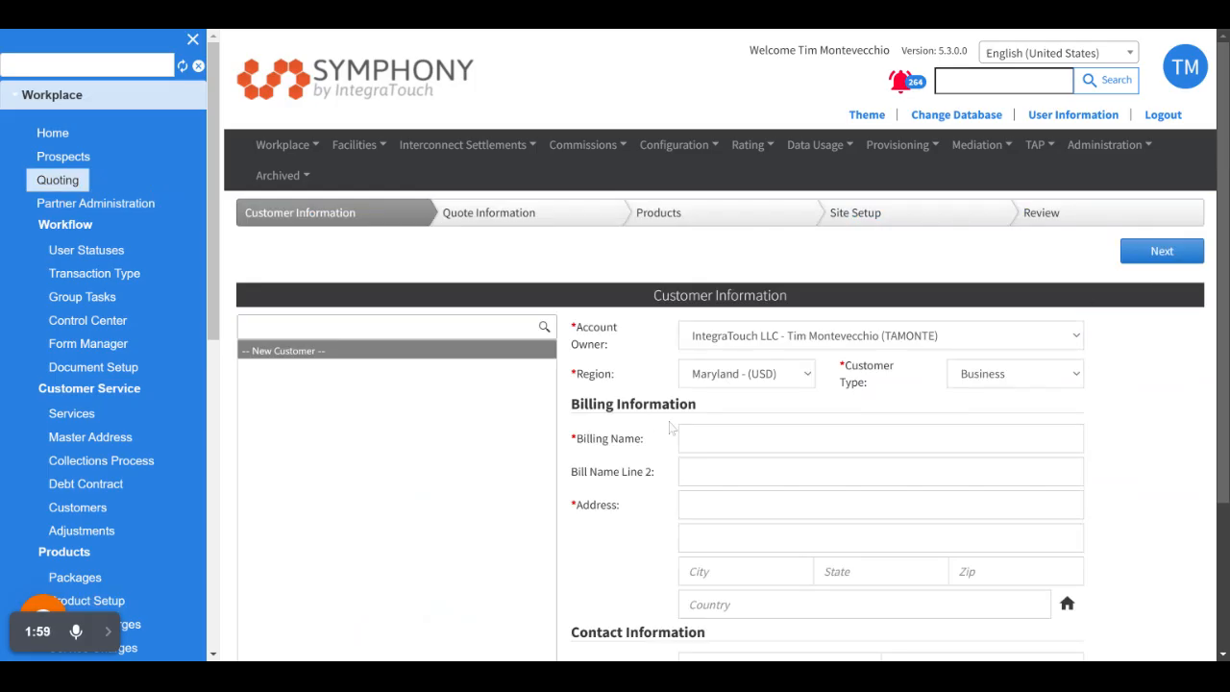
- Enter Integratouch, LLC as the new customer's billing name and fill in the street address from the saved suggestions
{"action": "scroll", "coordinate": [672, 436], "scroll_direction": "down", "scroll_amount": 3}
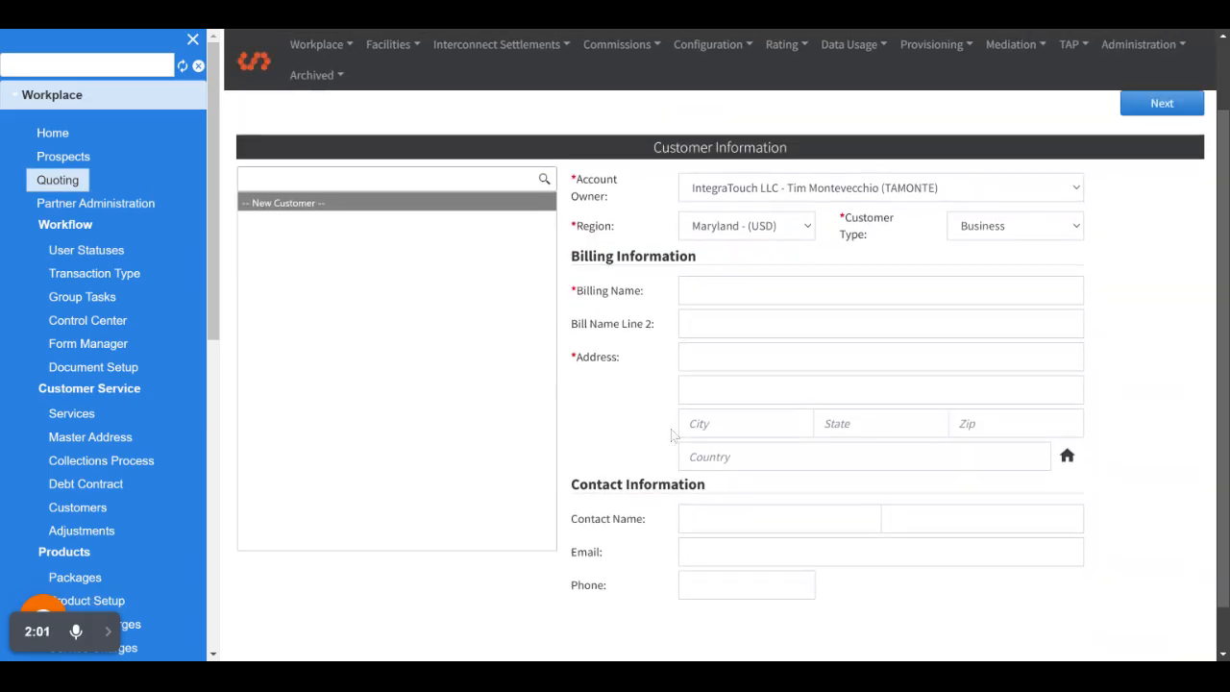
{"action": "left_click", "coordinate": [880, 290]}
{"action": "key", "text": "Down"}
{"action": "key", "text": "Return"}
{"action": "left_click", "coordinate": [880, 357]}
{"action": "key", "text": "Down"}
{"action": "key", "text": "Return"}
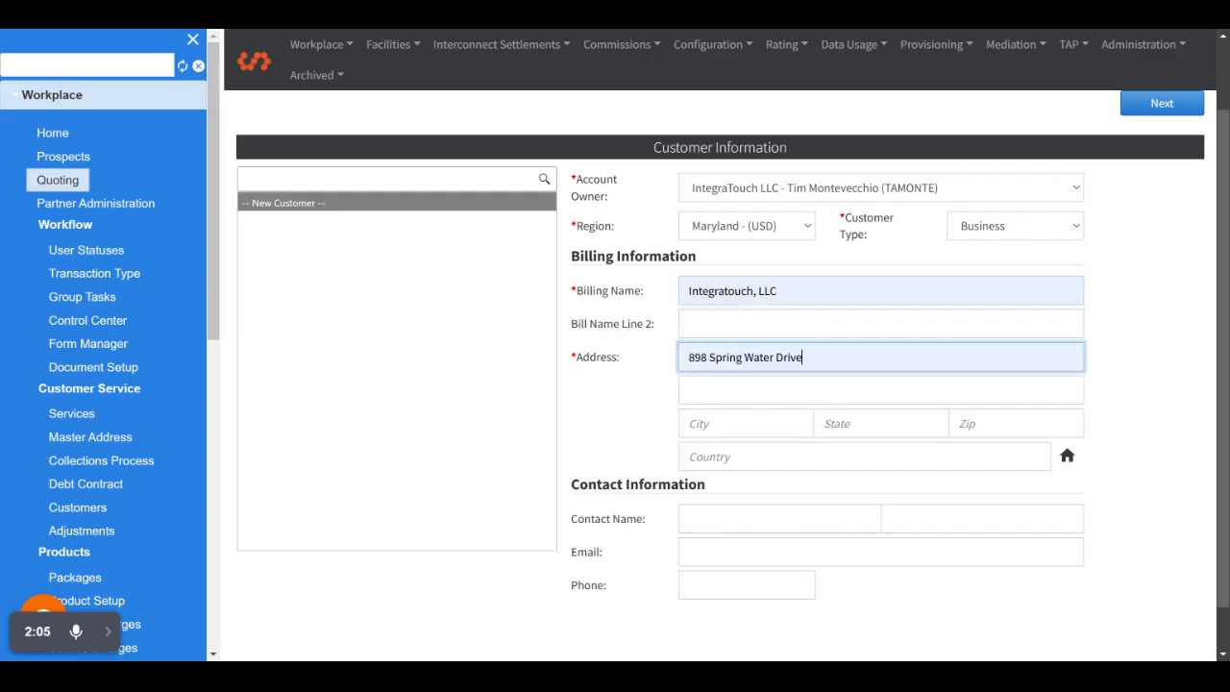
- Fill in the contact's name and e-mail from the saved suggestions and continue to the quote information
{"action": "left_click", "coordinate": [779, 519]}
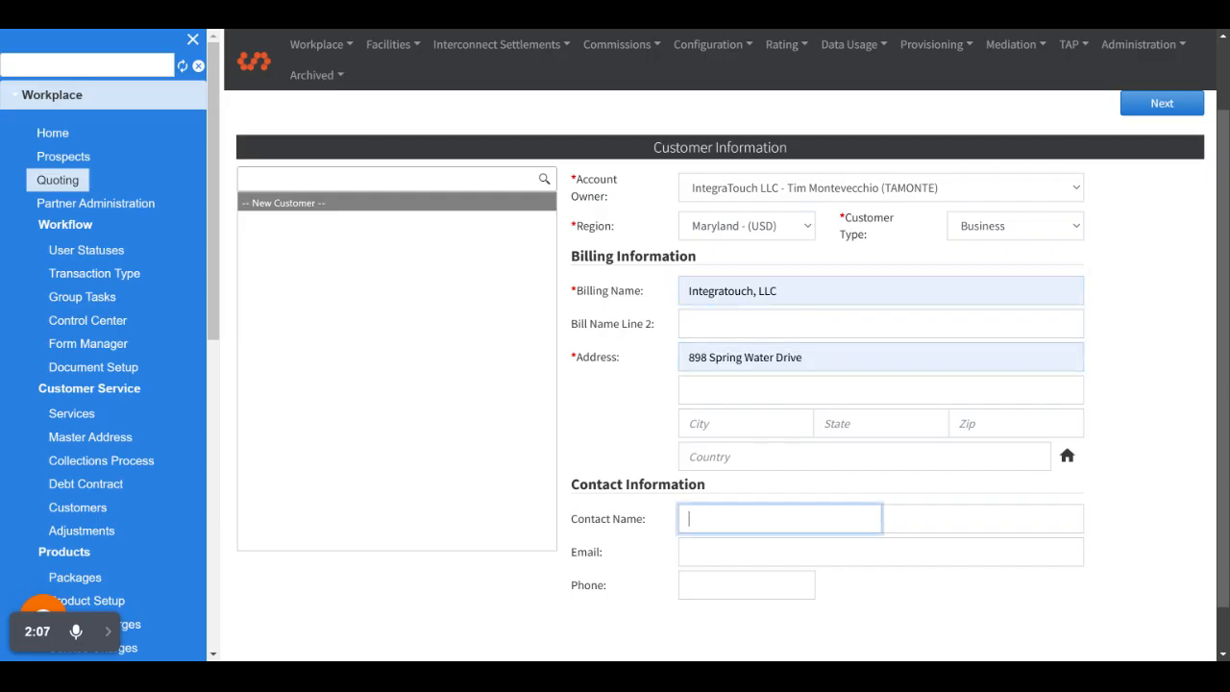
{"action": "key", "text": "Down"}
{"action": "key", "text": "Return"}
{"action": "left_click", "coordinate": [784, 552]}
{"action": "key", "text": "Down"}
{"action": "key", "text": "Return"}
{"action": "scroll", "coordinate": [1103, 223], "scroll_direction": "up", "scroll_amount": 3}
{"action": "left_click", "coordinate": [1162, 251]}
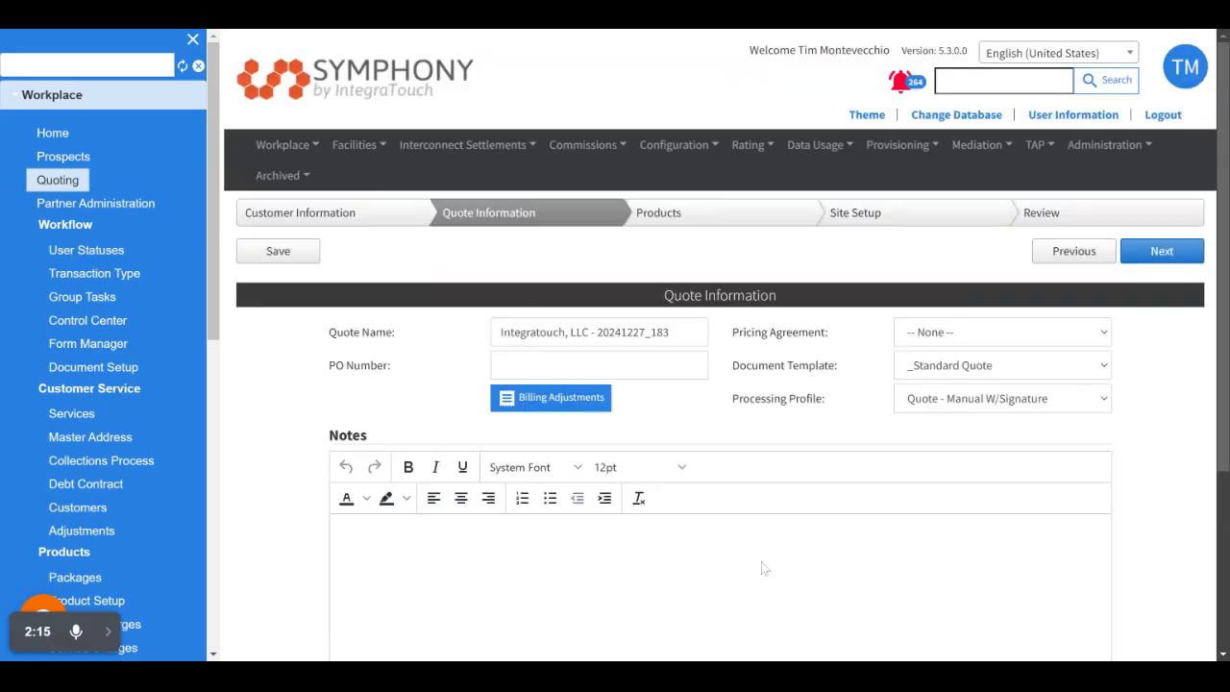
- Set the quote's document template to Simetry, checking the available pricing agreements and processing profiles
{"action": "left_click", "coordinate": [967, 332]}
{"action": "left_click", "coordinate": [819, 382]}
{"action": "left_click", "coordinate": [948, 375]}
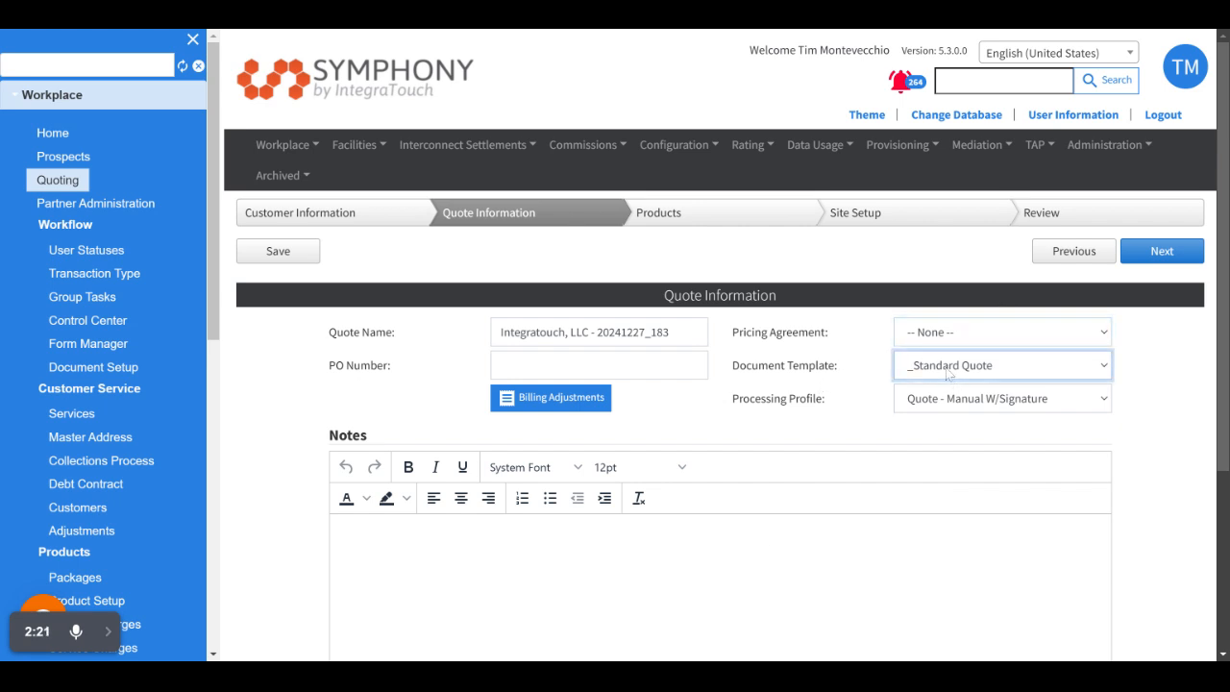
{"action": "left_click", "coordinate": [910, 496]}
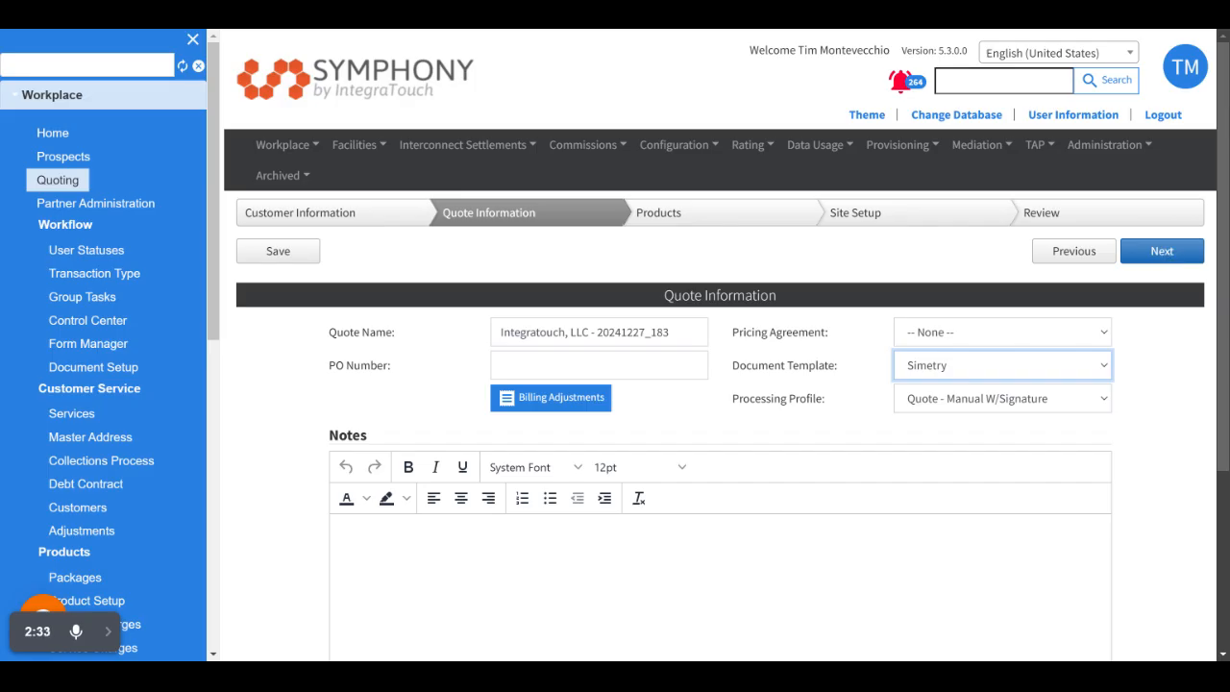
{"action": "left_click", "coordinate": [987, 403]}
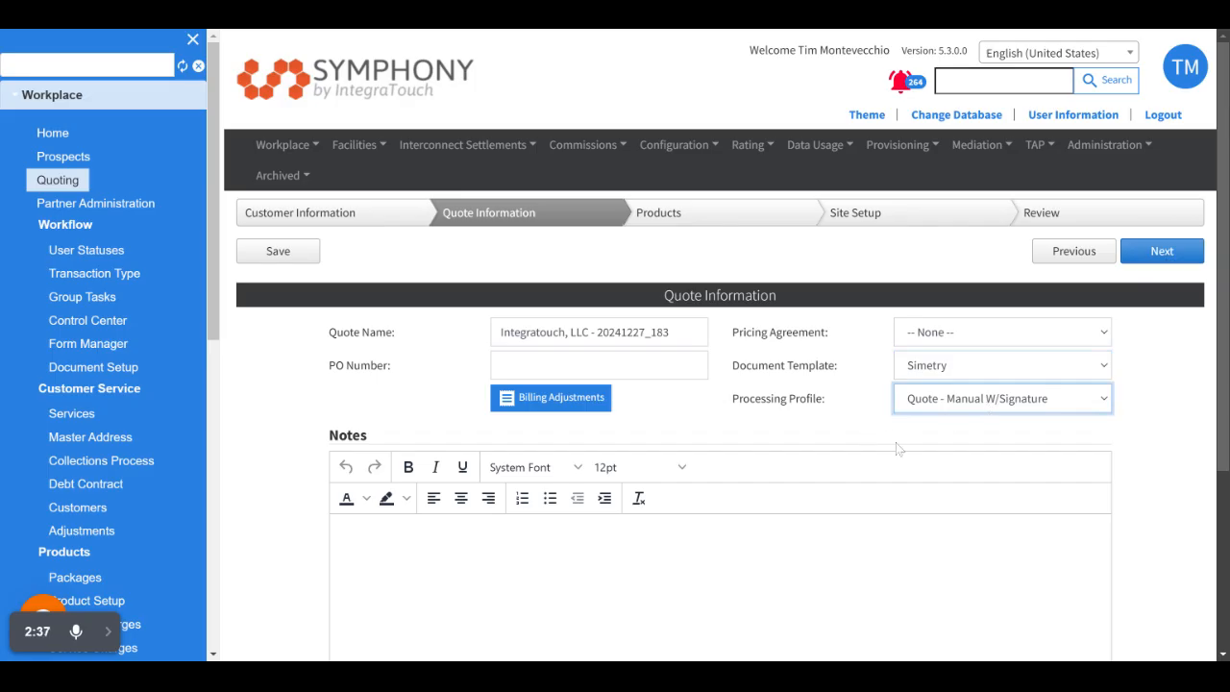
{"action": "left_click", "coordinate": [838, 440]}
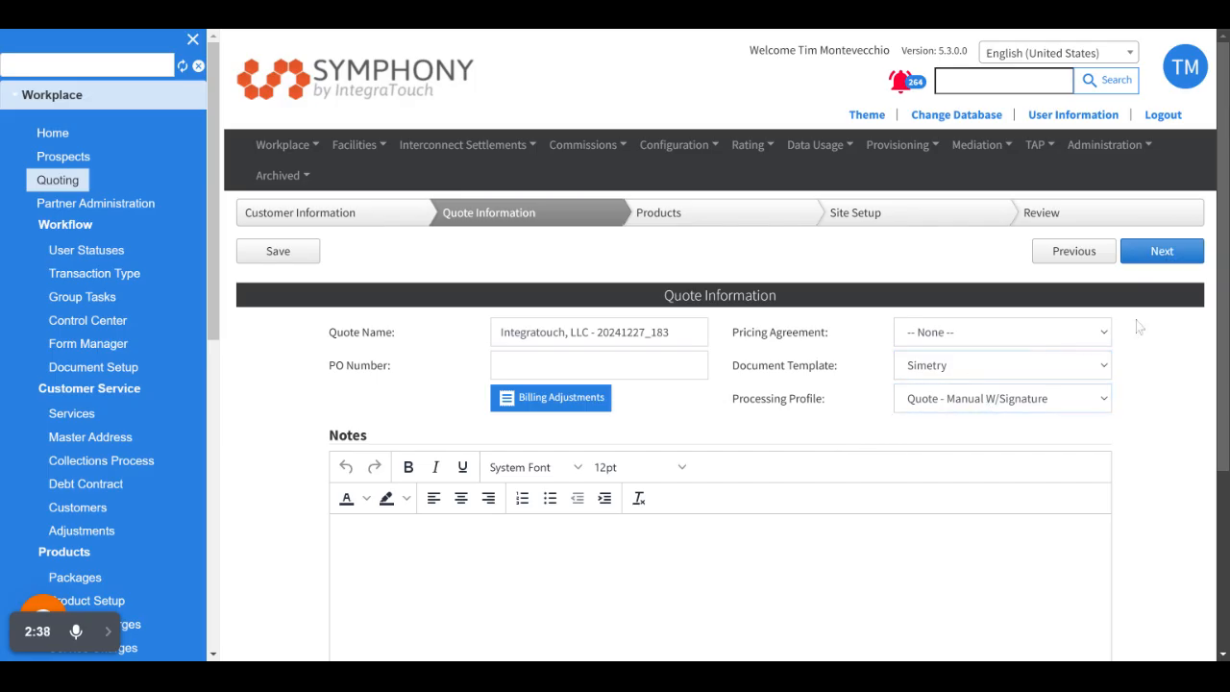
- Continue to the quote's site setup without adding charge profiles and open product selection for Site 1
{"action": "left_click", "coordinate": [1161, 252]}
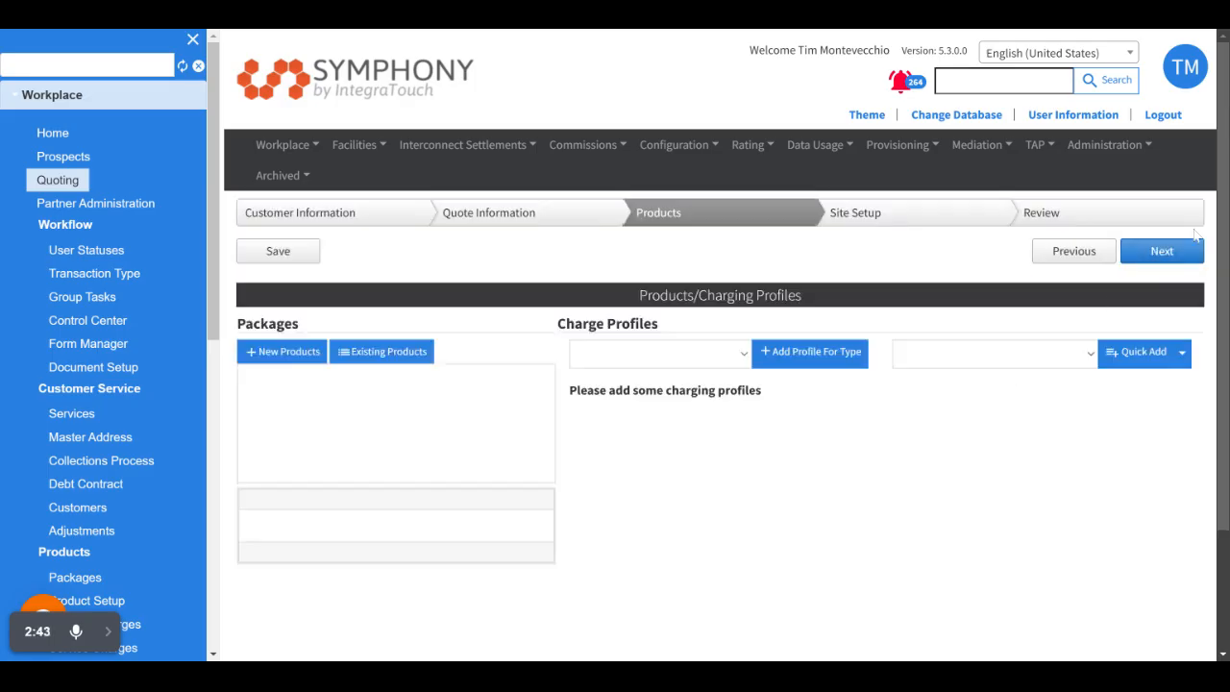
{"action": "left_click", "coordinate": [1161, 251]}
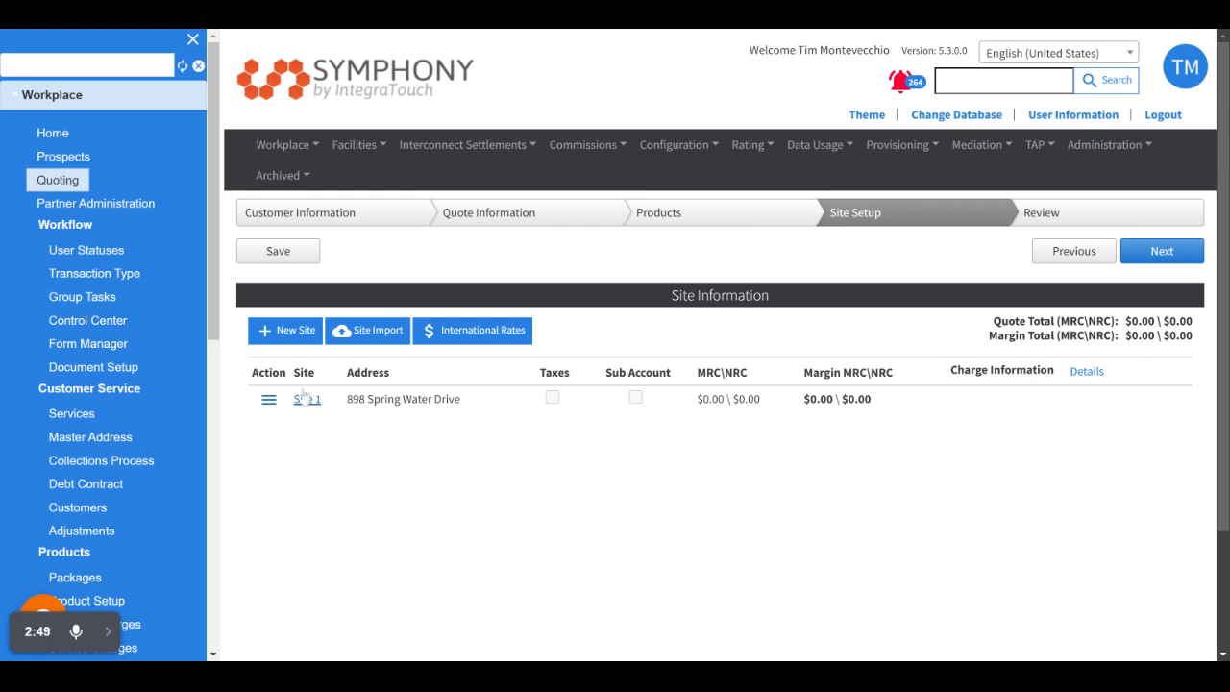
{"action": "left_click", "coordinate": [269, 401]}
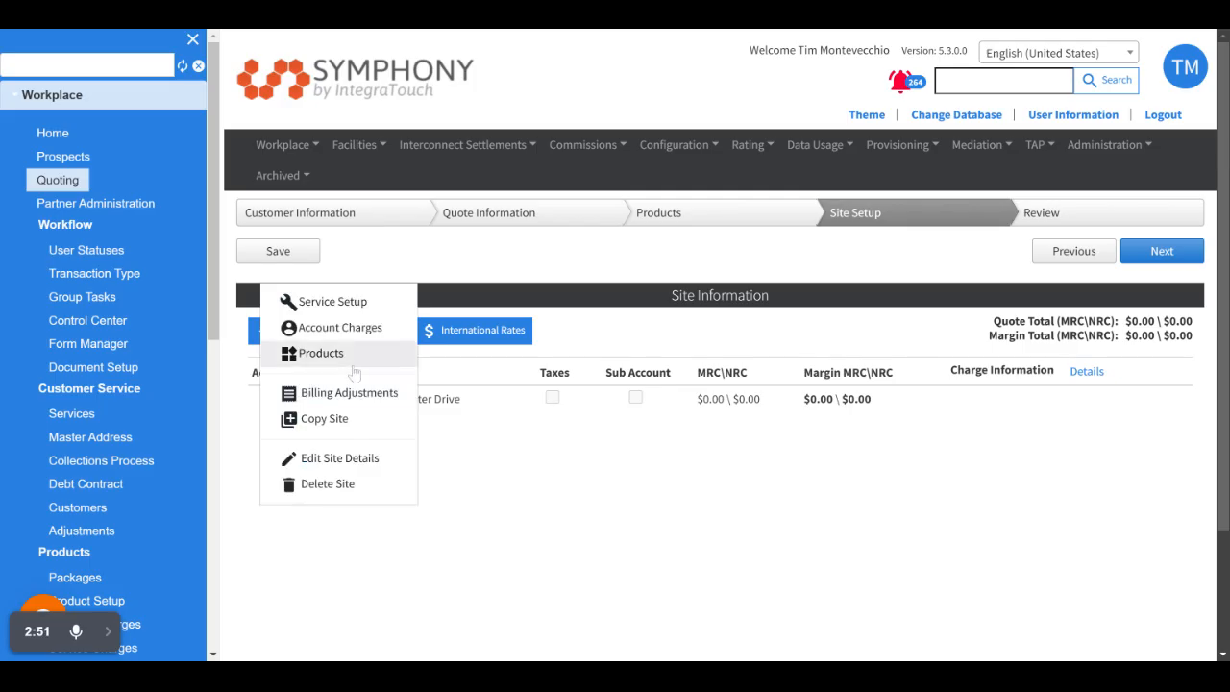
{"action": "left_click", "coordinate": [352, 363]}
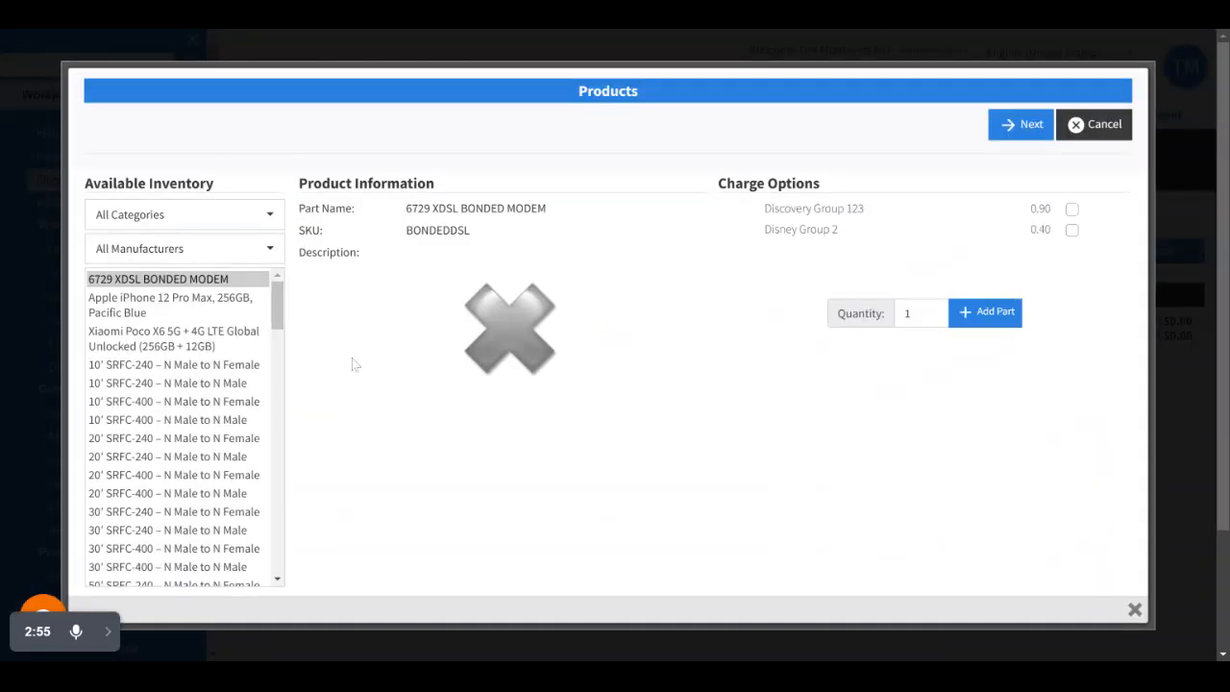
- Filter the available inventory to the Windows category
{"action": "left_click", "coordinate": [259, 222]}
{"action": "scroll", "coordinate": [230, 417], "scroll_direction": "down", "scroll_amount": 5}
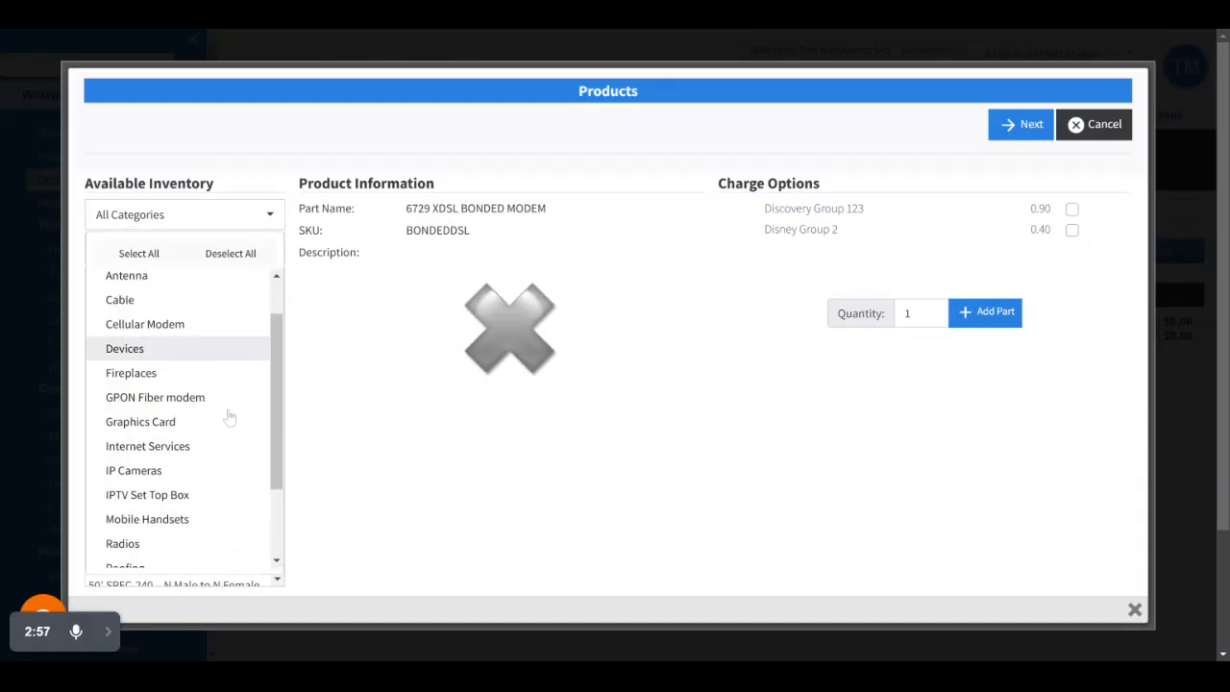
{"action": "left_click", "coordinate": [146, 556]}
{"action": "left_click", "coordinate": [535, 507]}
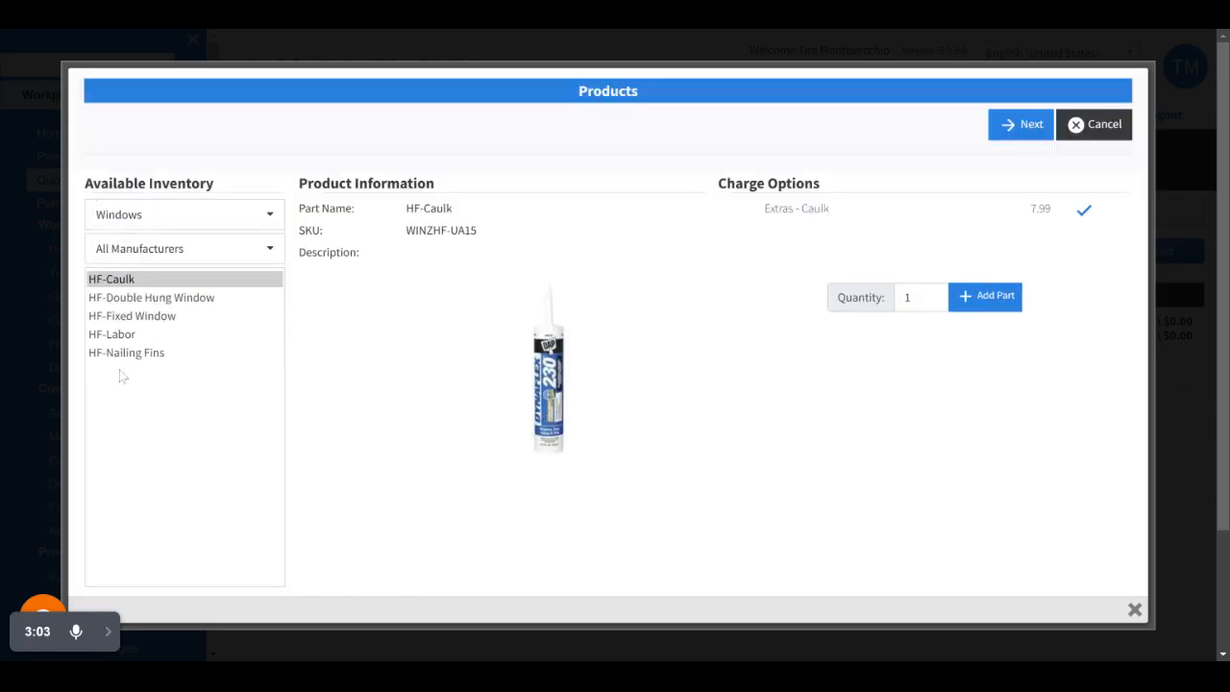
- Choose the HF-Double Hung Window with the Second Floor charge and the Budget Base Window grade
{"action": "left_click", "coordinate": [143, 302]}
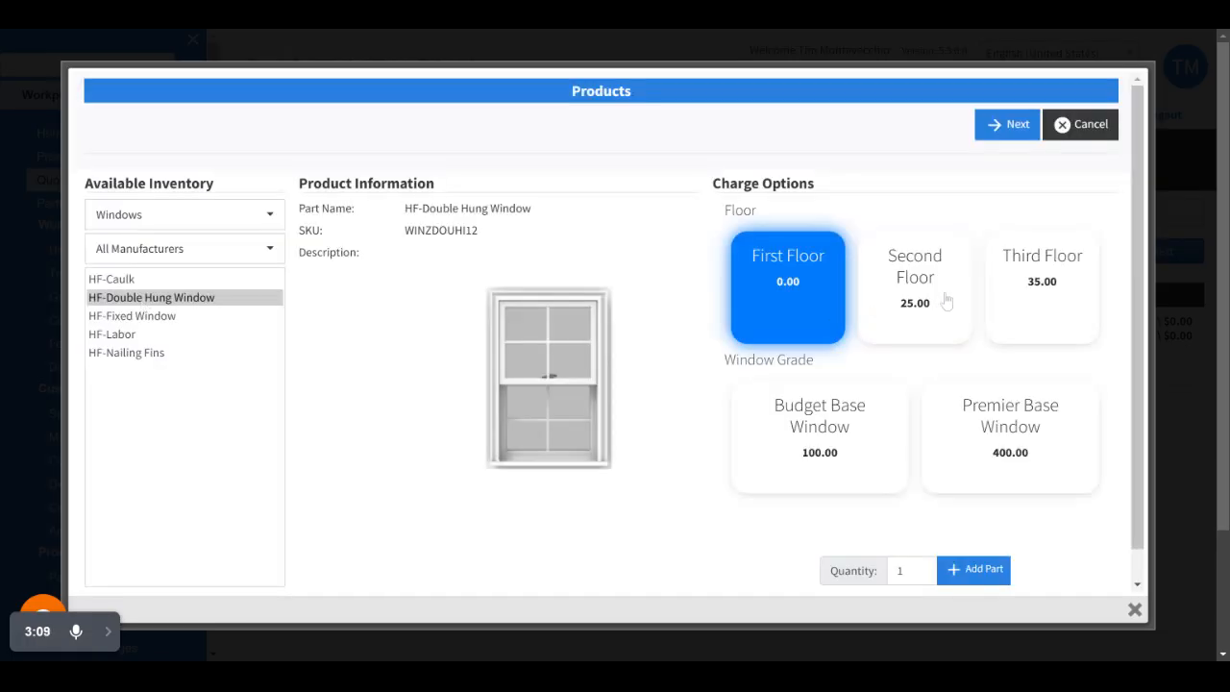
{"action": "left_click", "coordinate": [944, 303]}
{"action": "left_click", "coordinate": [1039, 316]}
{"action": "left_click", "coordinate": [952, 316]}
{"action": "scroll", "coordinate": [884, 310], "scroll_direction": "down", "scroll_amount": 1}
{"action": "left_click", "coordinate": [832, 397]}
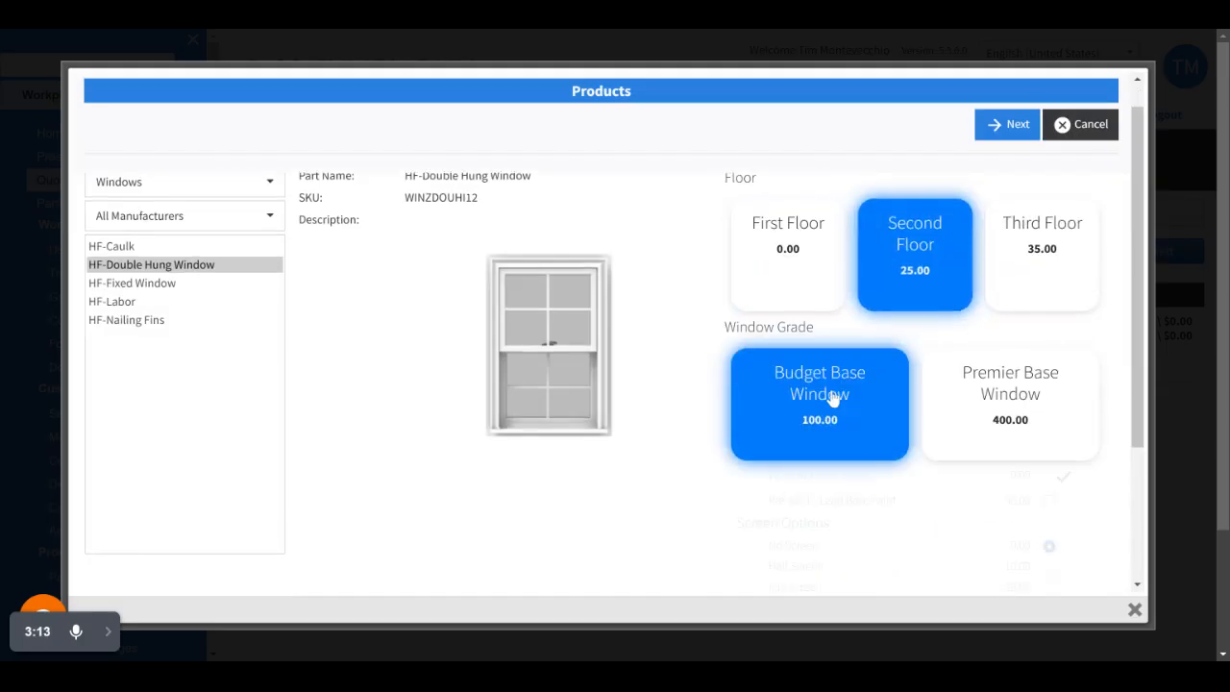
- Include the Pre-1971 - Lead Base Paint charge and add 10 of the double hung windows to the site
{"action": "scroll", "coordinate": [832, 399], "scroll_direction": "down", "scroll_amount": 3}
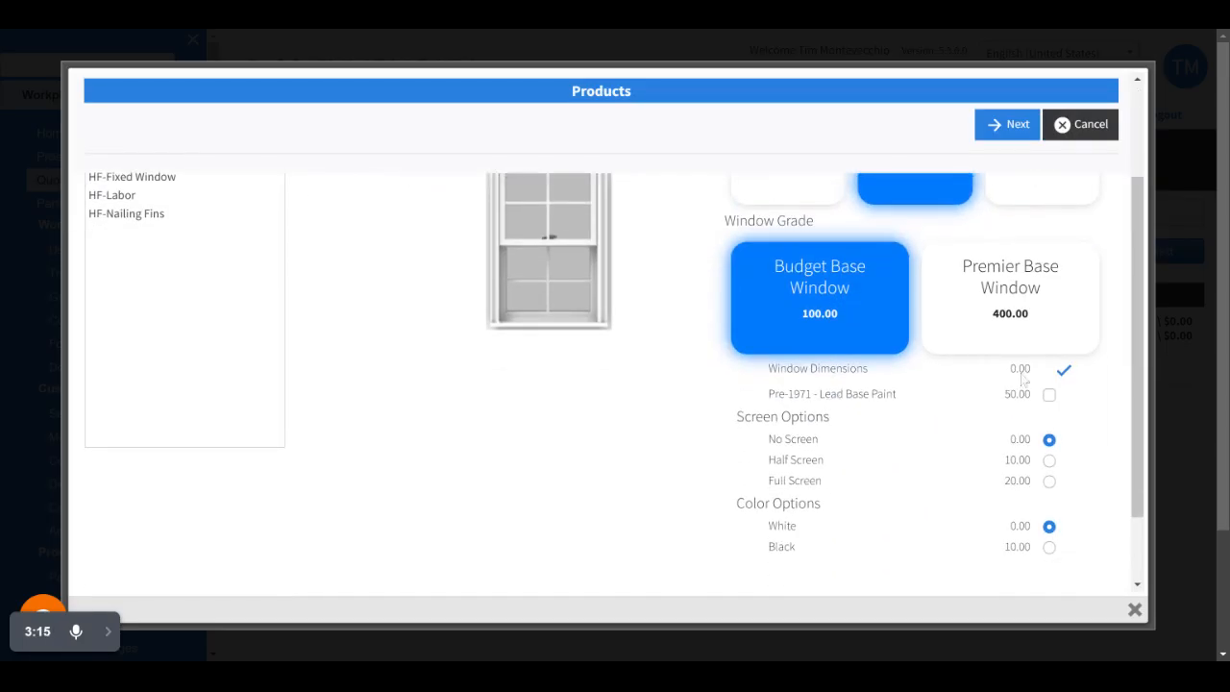
{"action": "scroll", "coordinate": [960, 365], "scroll_direction": "down", "scroll_amount": 2}
{"action": "left_click", "coordinate": [1048, 312]}
{"action": "scroll", "coordinate": [982, 375], "scroll_direction": "down", "scroll_amount": 1}
{"action": "left_click", "coordinate": [903, 538]}
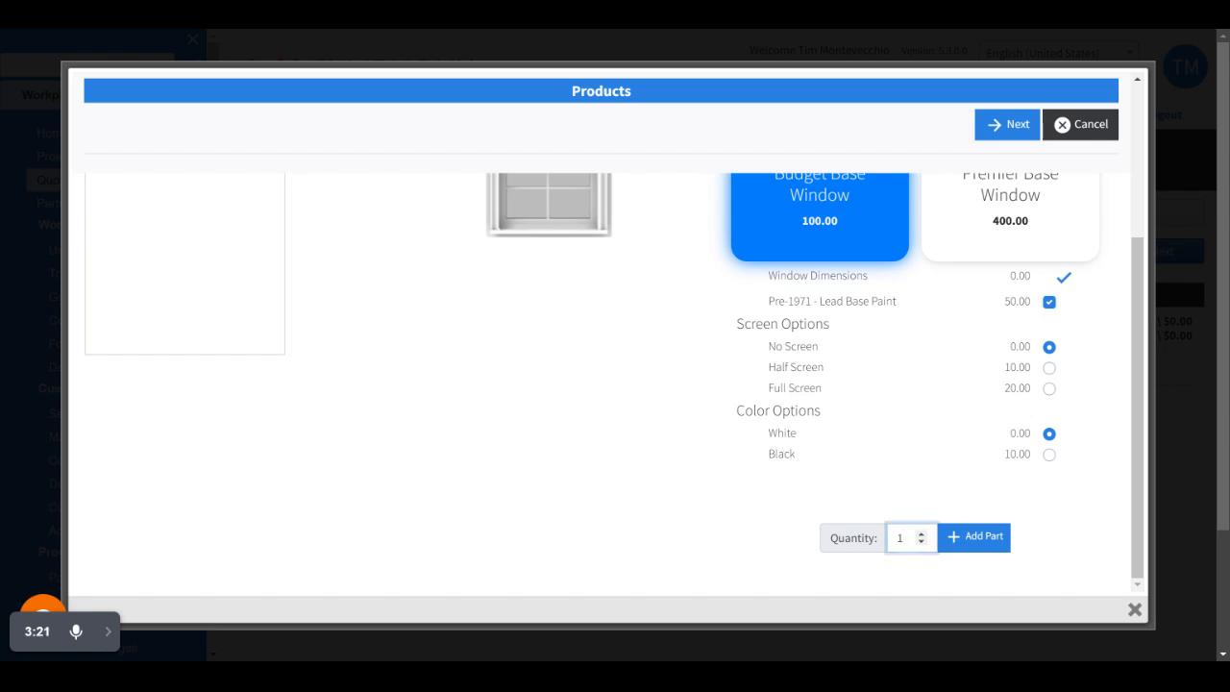
{"action": "left_click", "coordinate": [968, 541]}
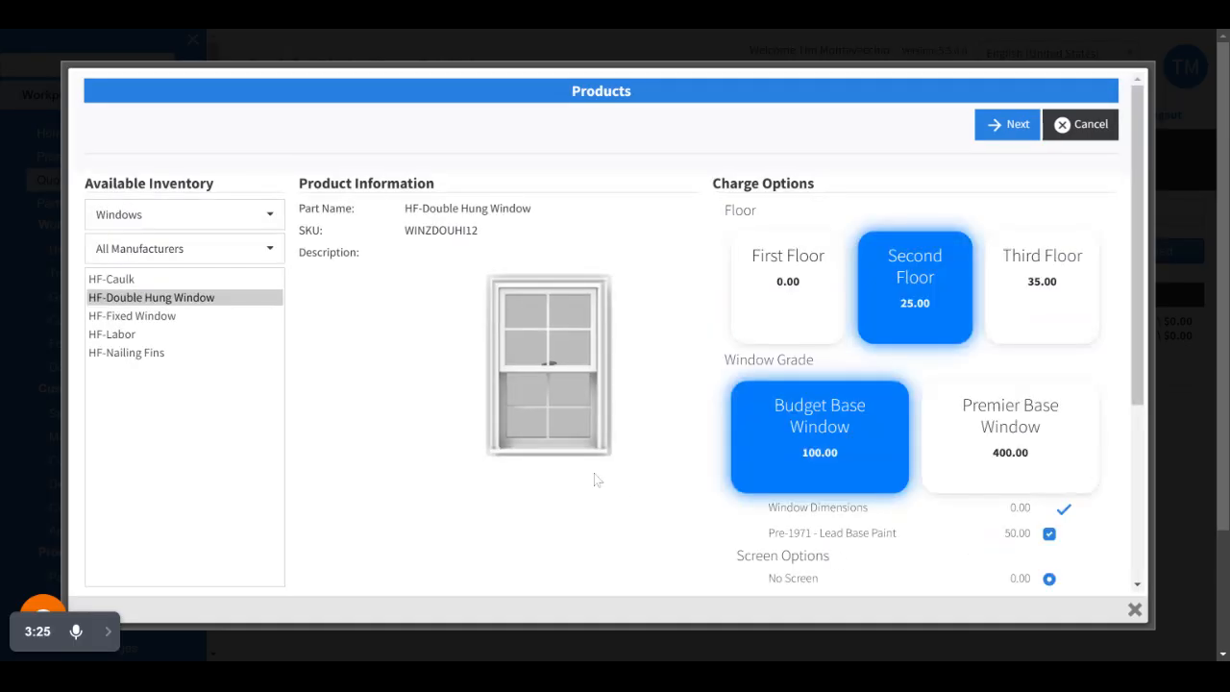
- Add 3 HF-Fixed Window parts as Fixed Budget Window with Pre-1971 - Lead Base Paint and Color - Black
{"action": "left_click", "coordinate": [132, 321]}
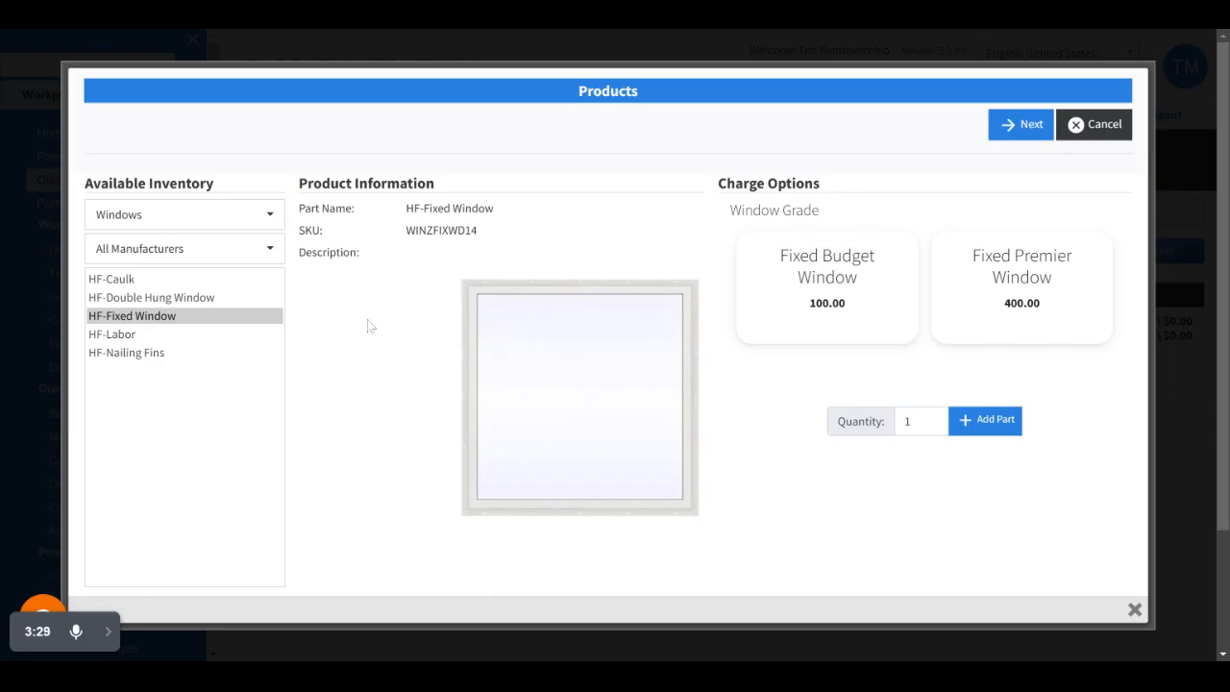
{"action": "left_click", "coordinate": [884, 303]}
{"action": "left_click", "coordinate": [1048, 358]}
{"action": "left_click", "coordinate": [1049, 450]}
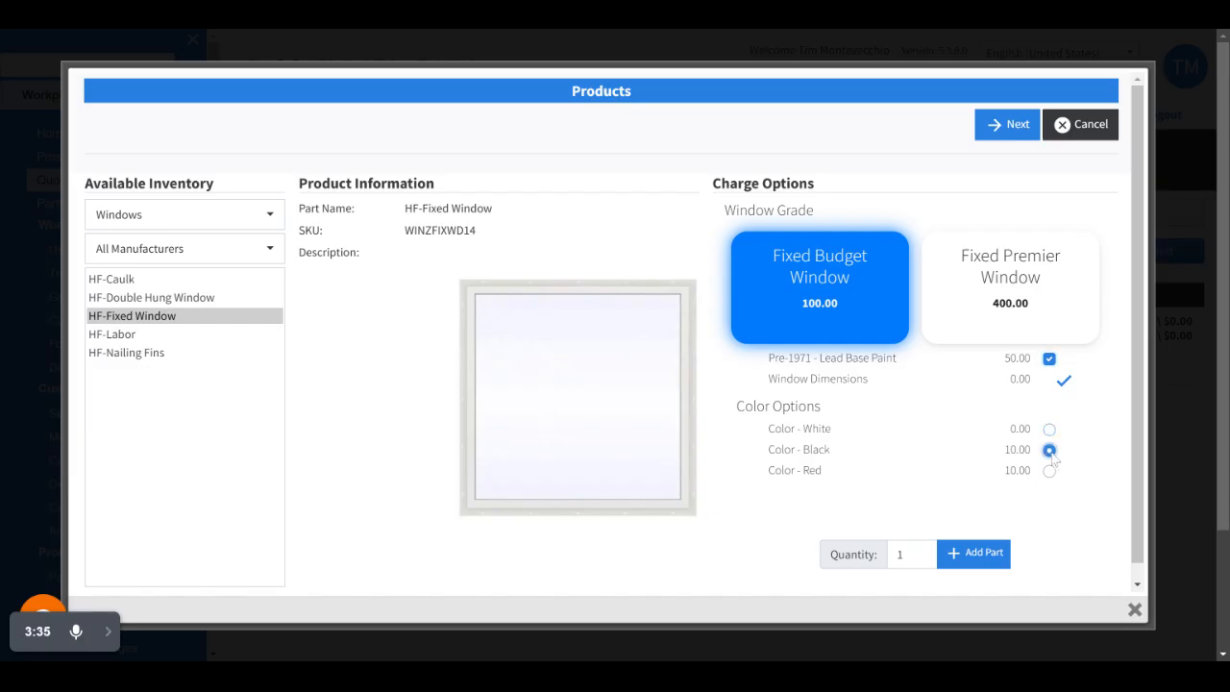
{"action": "left_click", "coordinate": [901, 555]}
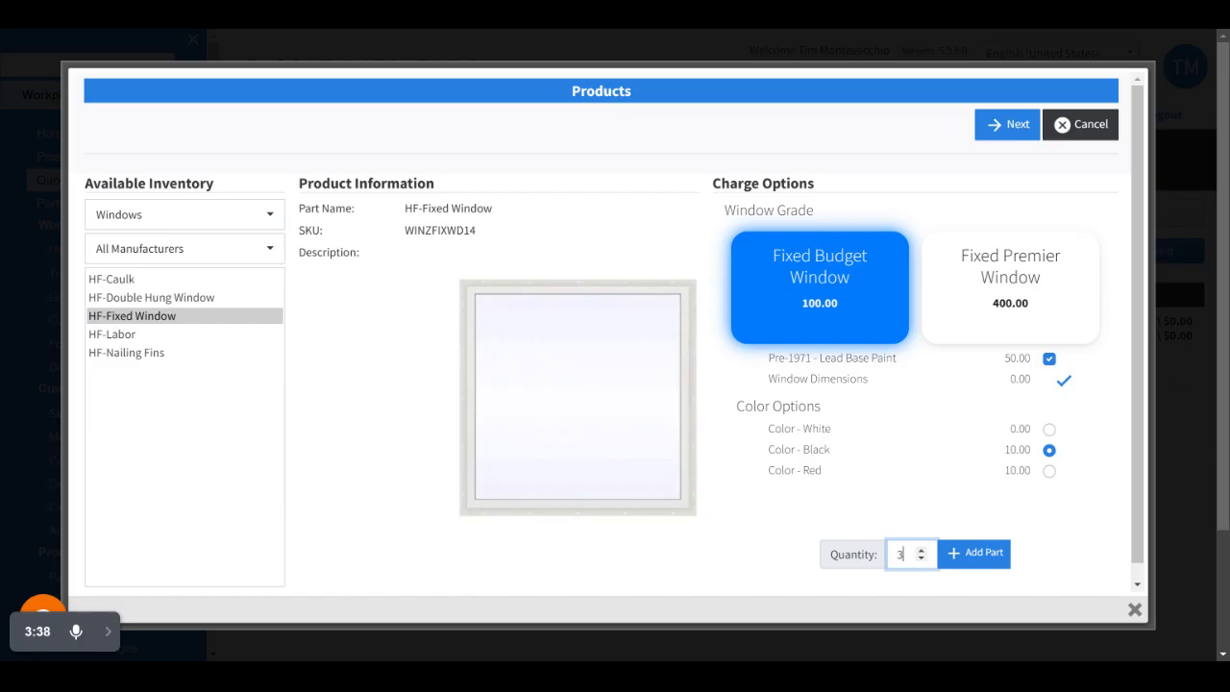
{"action": "left_click", "coordinate": [974, 554]}
- Add 3 more HF-Fixed Window parts as Fixed Premier Window with Color - White and Obscured glass
{"action": "left_click", "coordinate": [992, 290]}
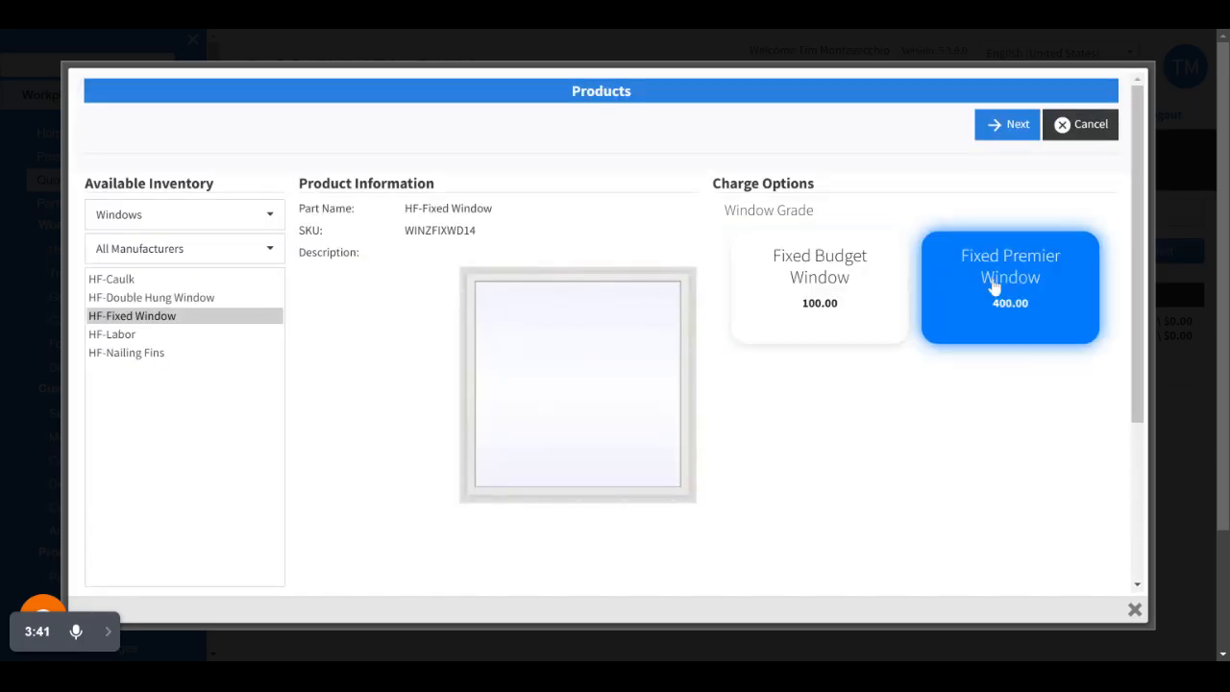
{"action": "scroll", "coordinate": [999, 463], "scroll_direction": "down", "scroll_amount": 1}
{"action": "scroll", "coordinate": [999, 463], "scroll_direction": "down", "scroll_amount": 1}
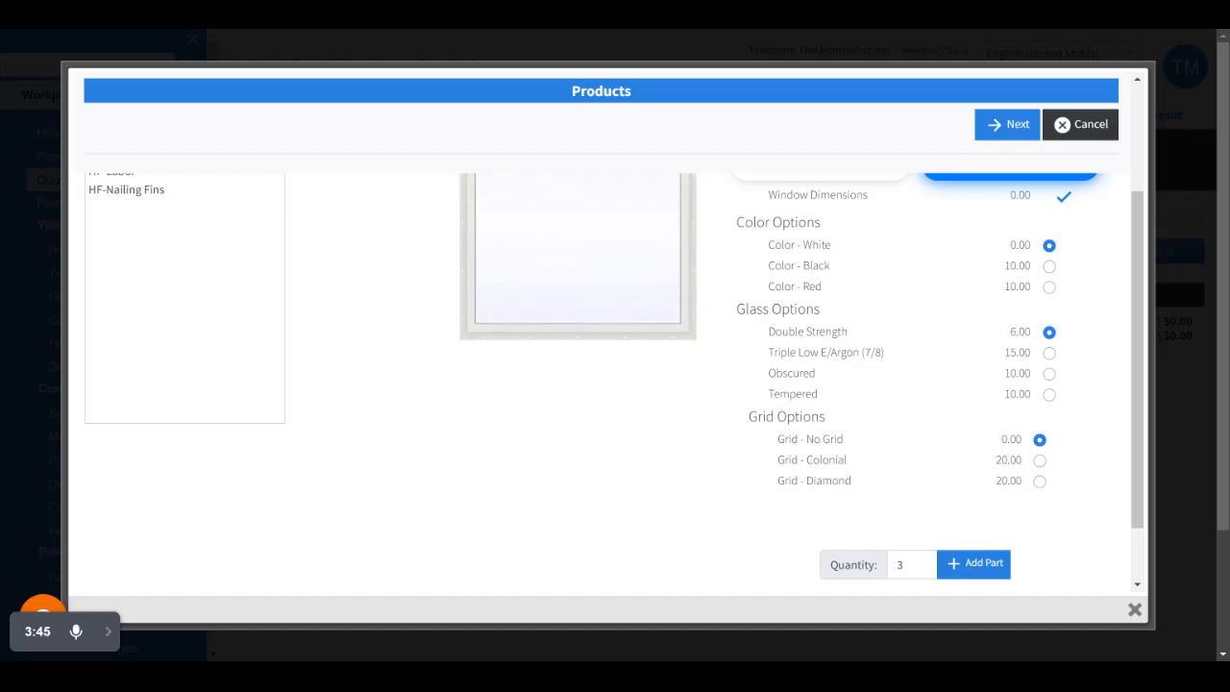
{"action": "left_click", "coordinate": [1049, 375]}
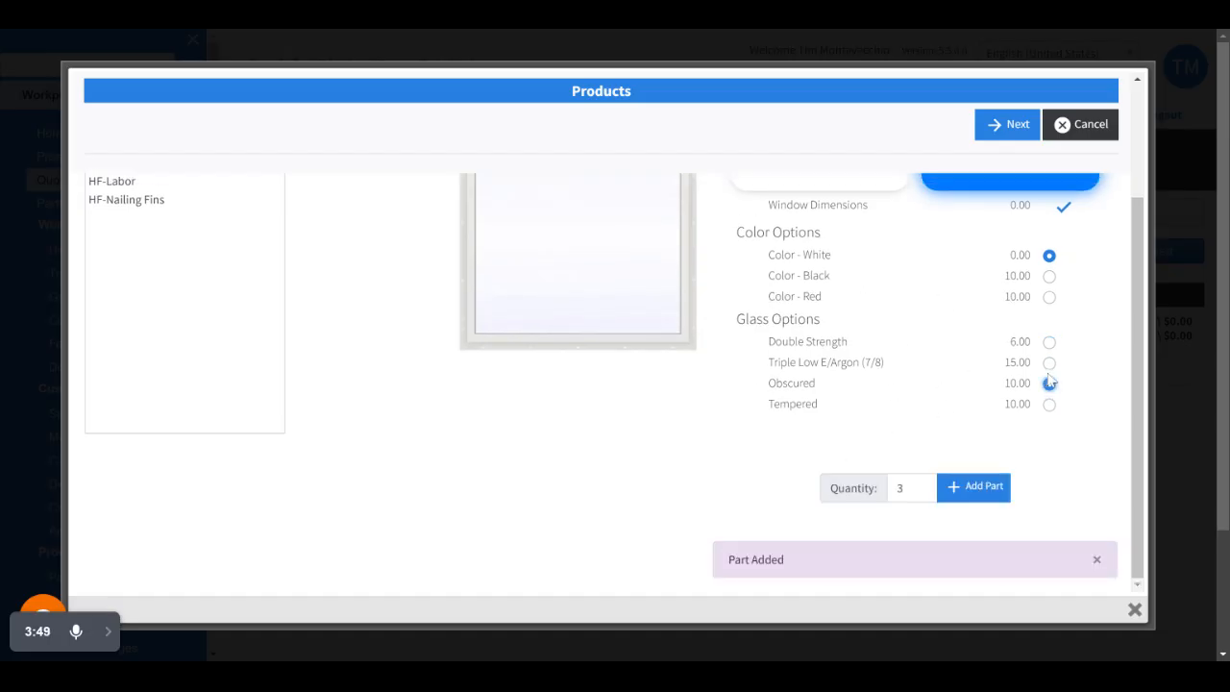
{"action": "scroll", "coordinate": [918, 384], "scroll_direction": "up", "scroll_amount": 1}
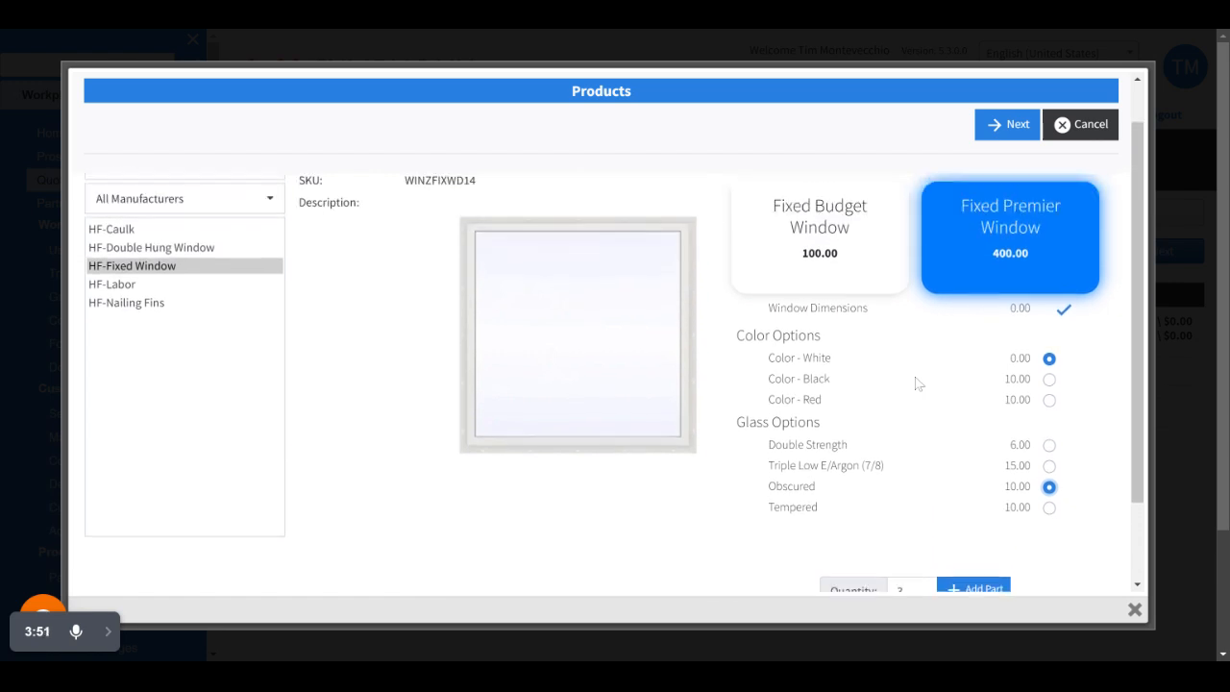
{"action": "scroll", "coordinate": [917, 383], "scroll_direction": "up", "scroll_amount": 1}
{"action": "scroll", "coordinate": [917, 383], "scroll_direction": "down", "scroll_amount": 2}
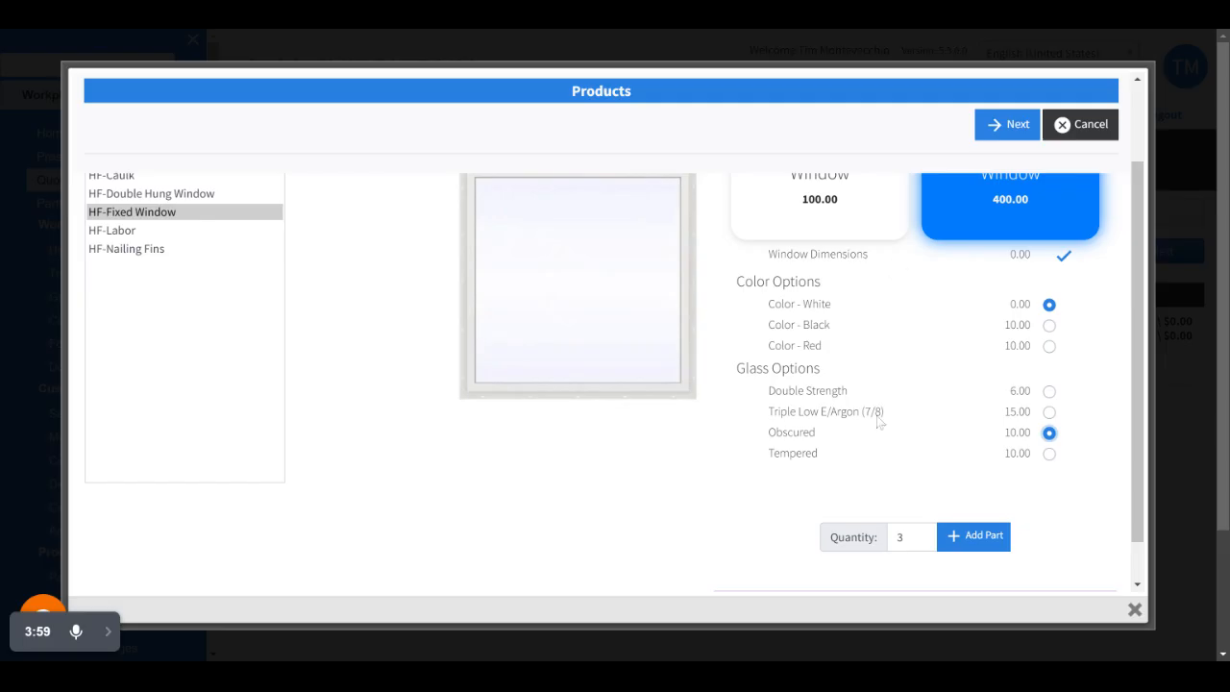
{"action": "left_click", "coordinate": [969, 541]}
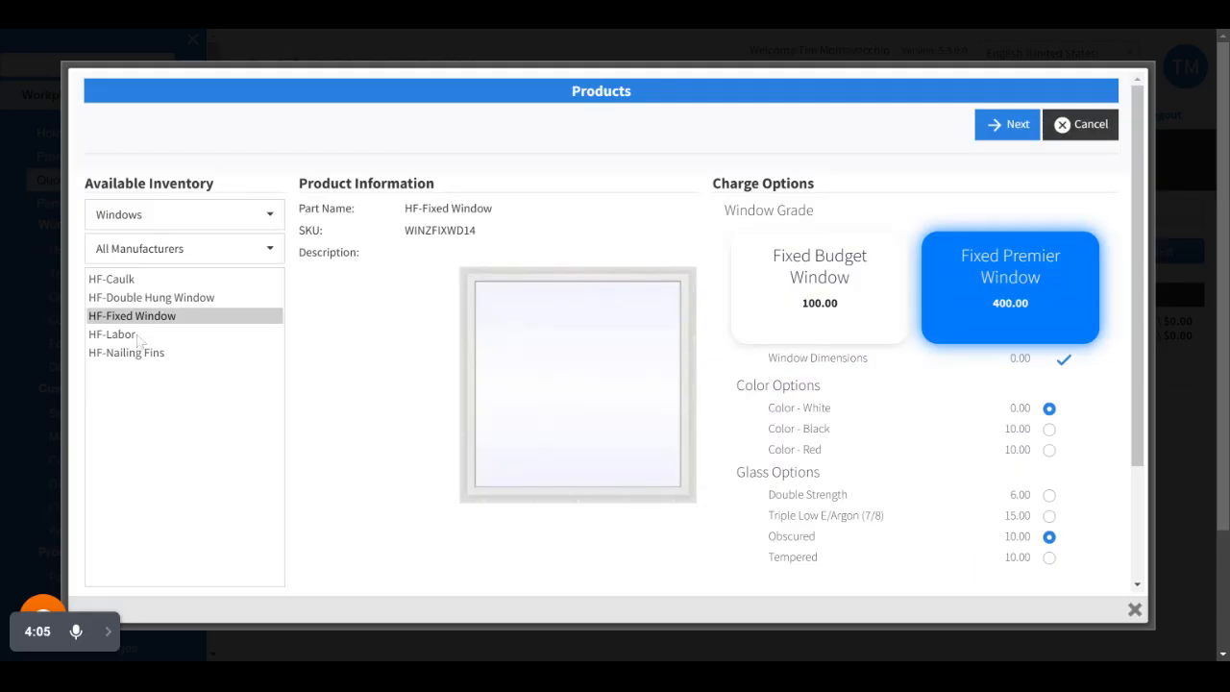
- Add the HF-Labor part with a quantity of 10
{"action": "left_click", "coordinate": [125, 334]}
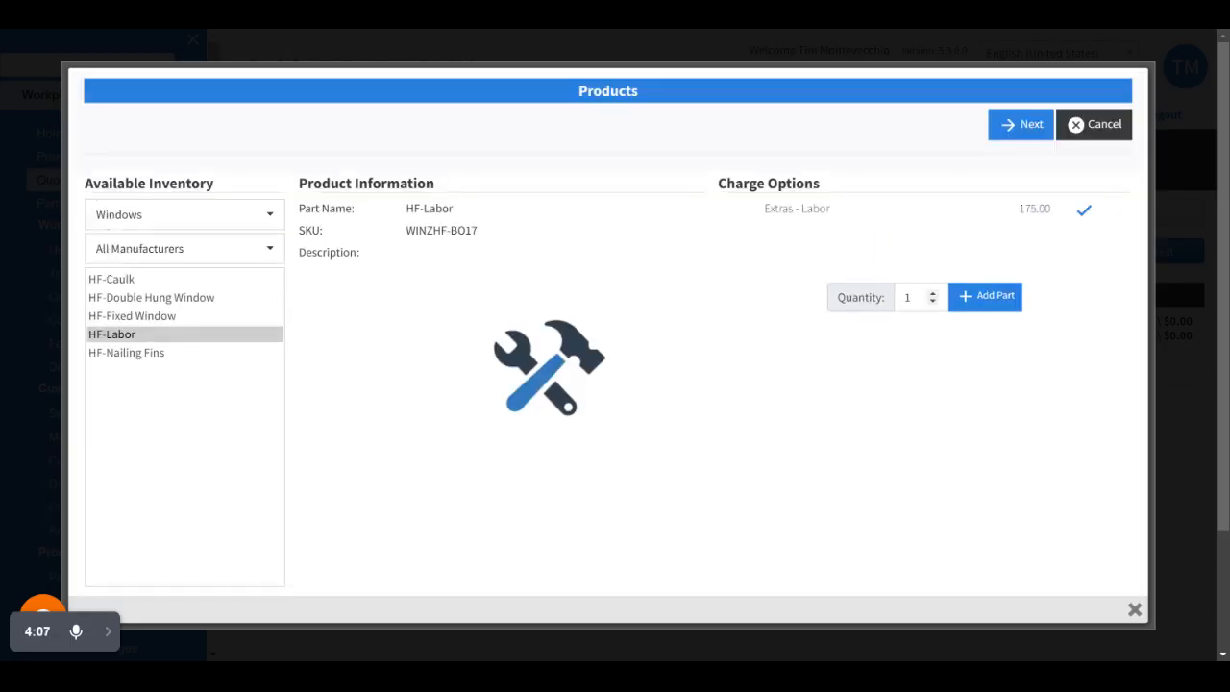
{"action": "left_click", "coordinate": [912, 297]}
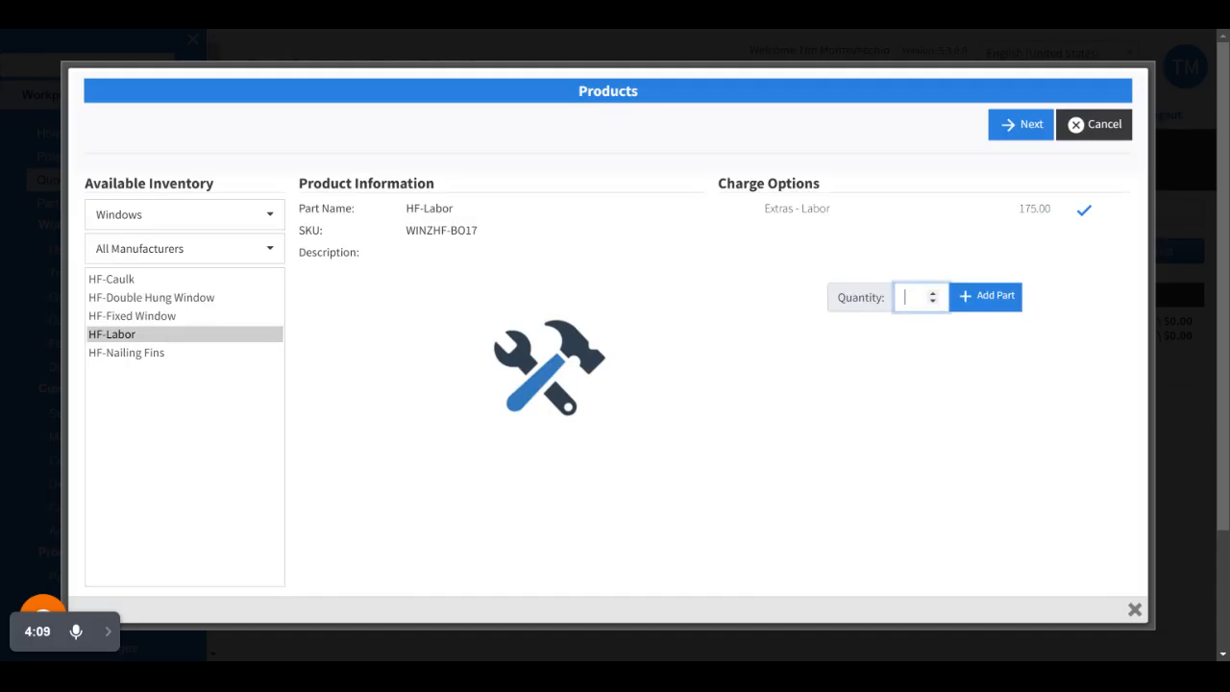
{"action": "type", "text": "0"}
{"action": "left_click", "coordinate": [971, 297]}
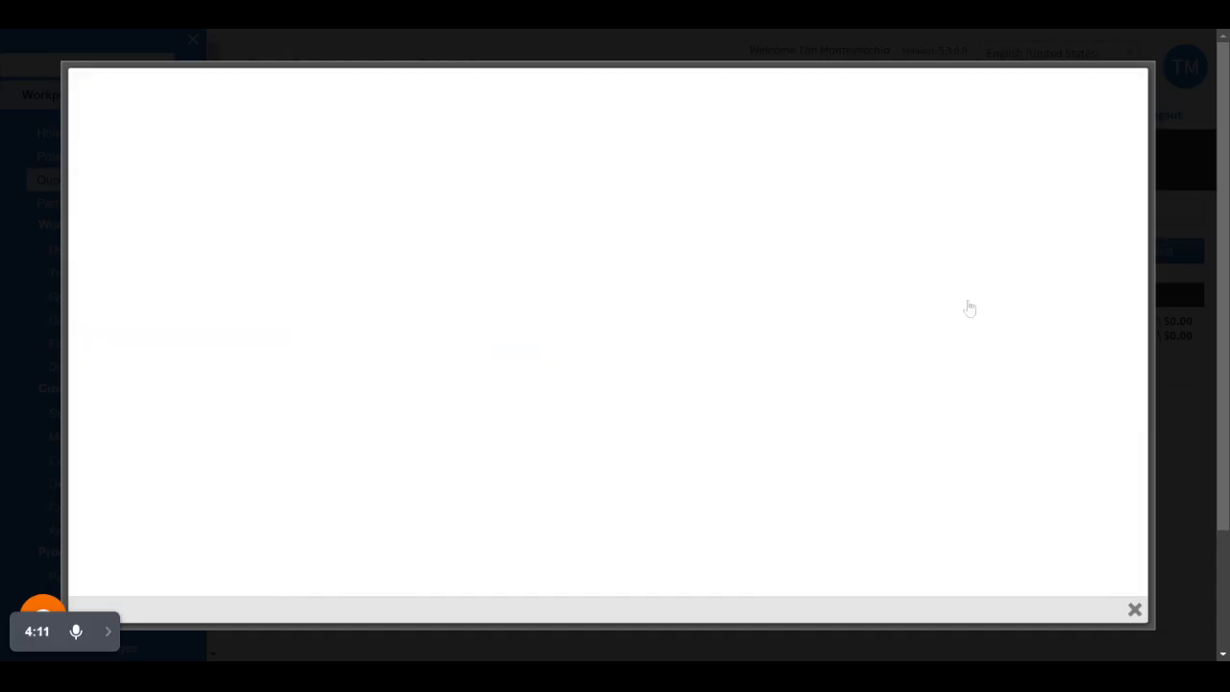
- Add the HF-Nailing Fins part with a quantity of 10
{"action": "left_click", "coordinate": [206, 356]}
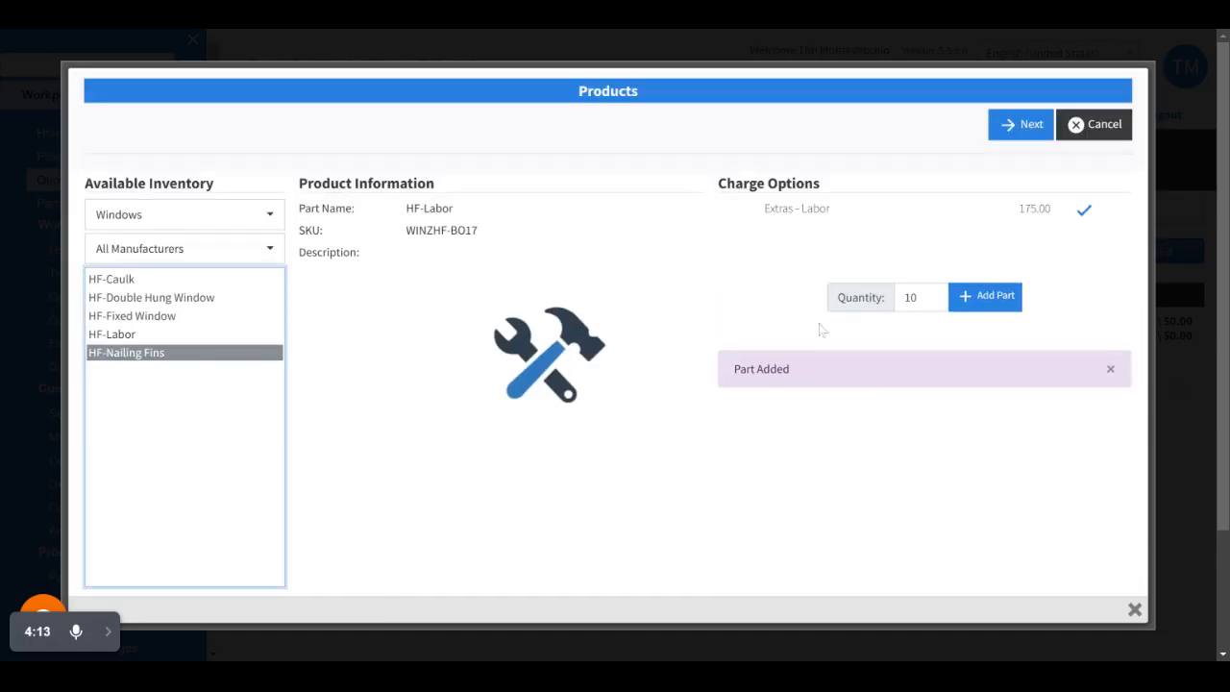
{"action": "left_click", "coordinate": [923, 300]}
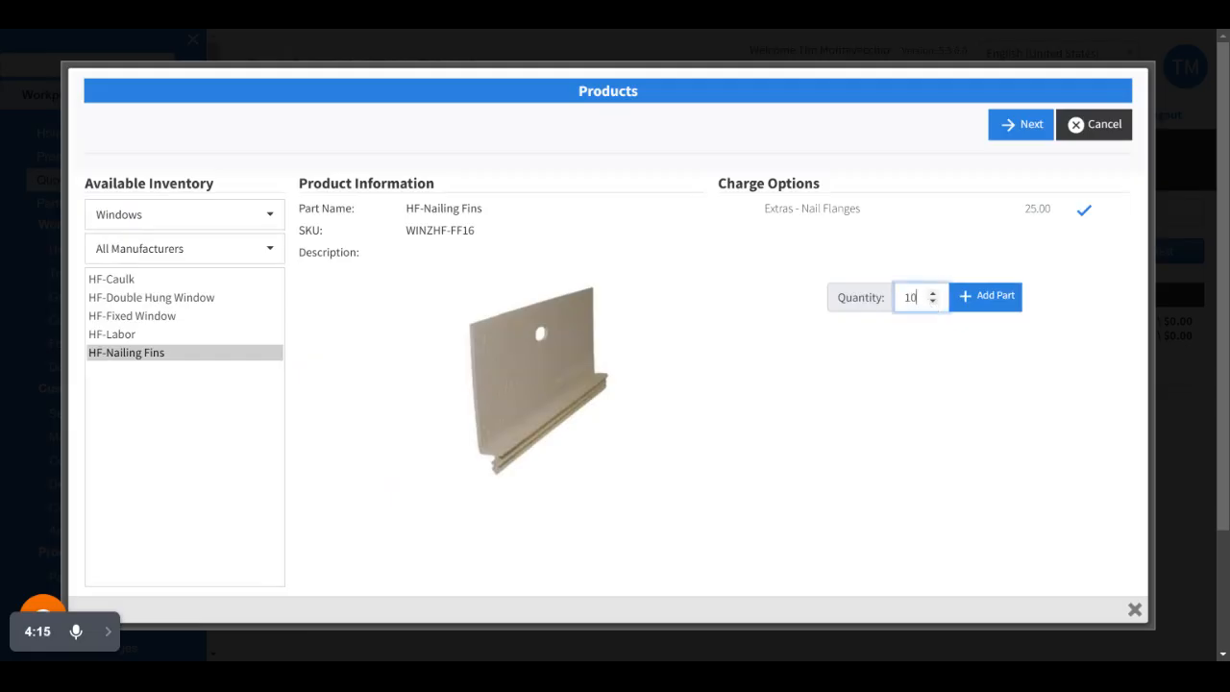
{"action": "left_click", "coordinate": [969, 296]}
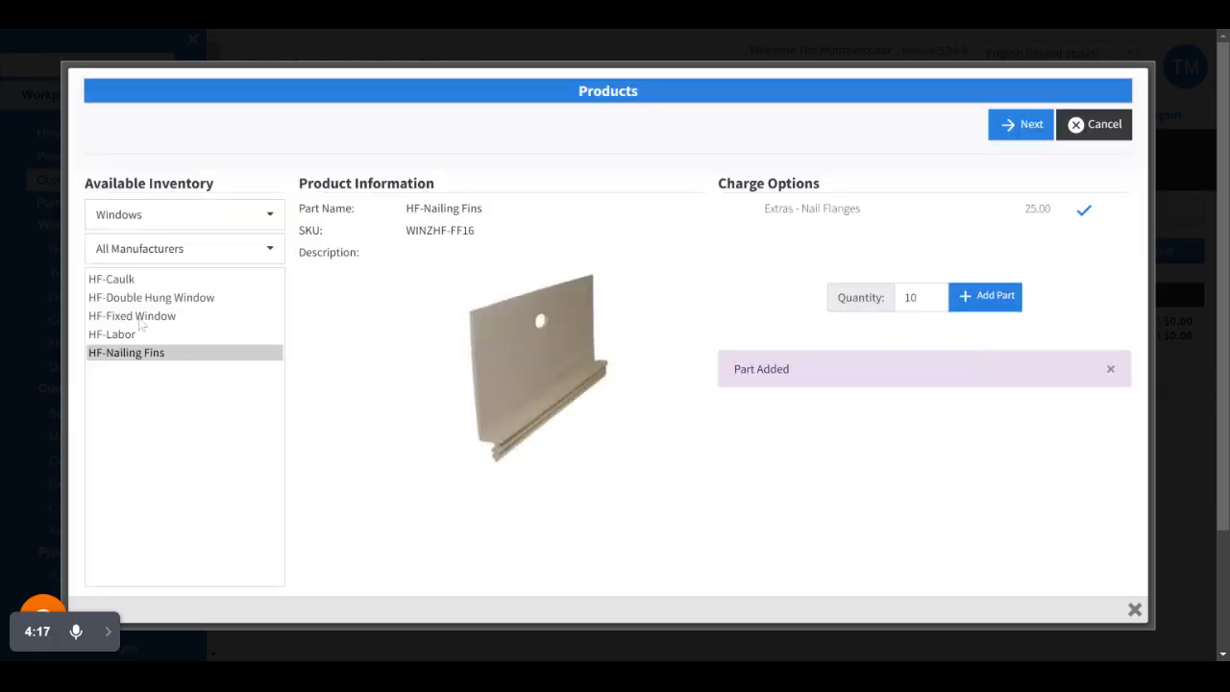
- Add the HF-Caulk part with a quantity of 10
{"action": "left_click", "coordinate": [123, 279]}
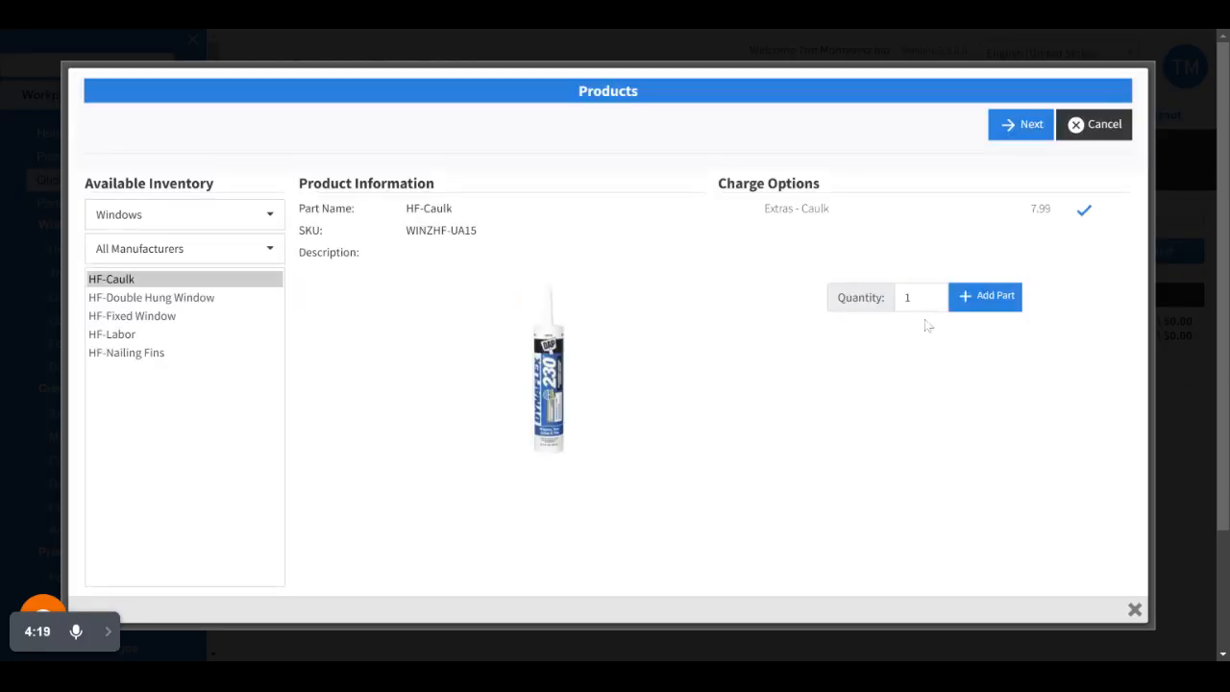
{"action": "left_click", "coordinate": [928, 298]}
{"action": "type", "text": "0"}
{"action": "left_click", "coordinate": [985, 296]}
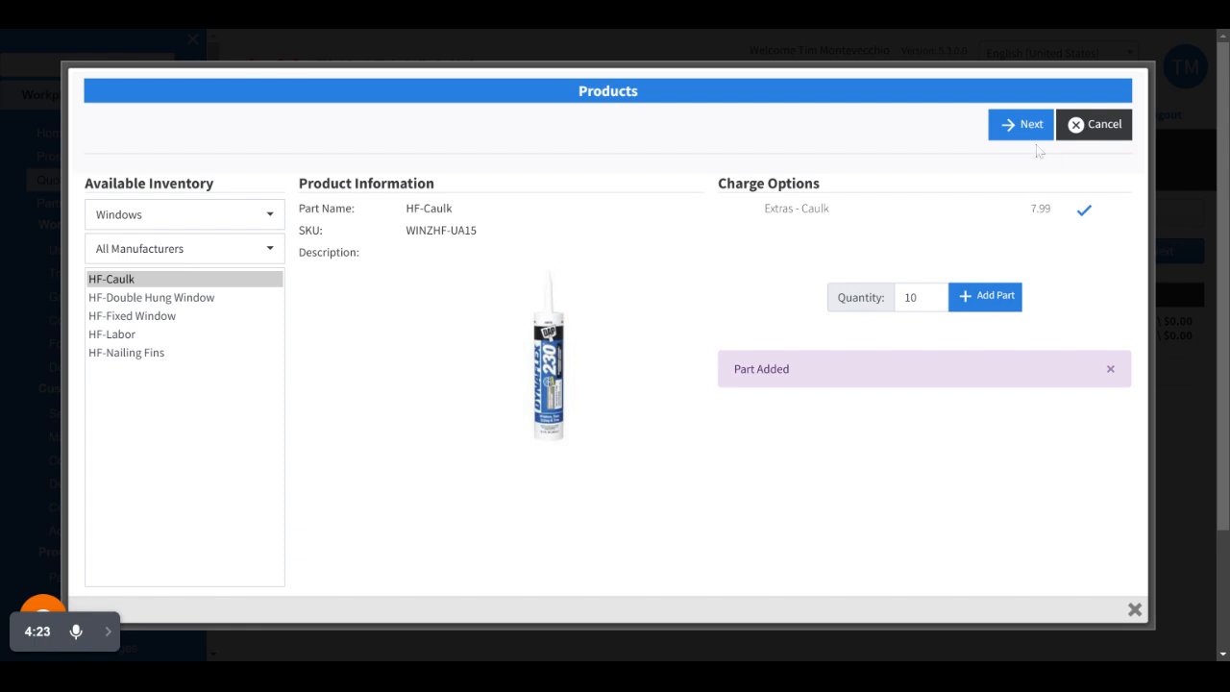
- Review the charges, wholesale costs and margins of the added parts and save the products to the site
{"action": "left_click", "coordinate": [1035, 127]}
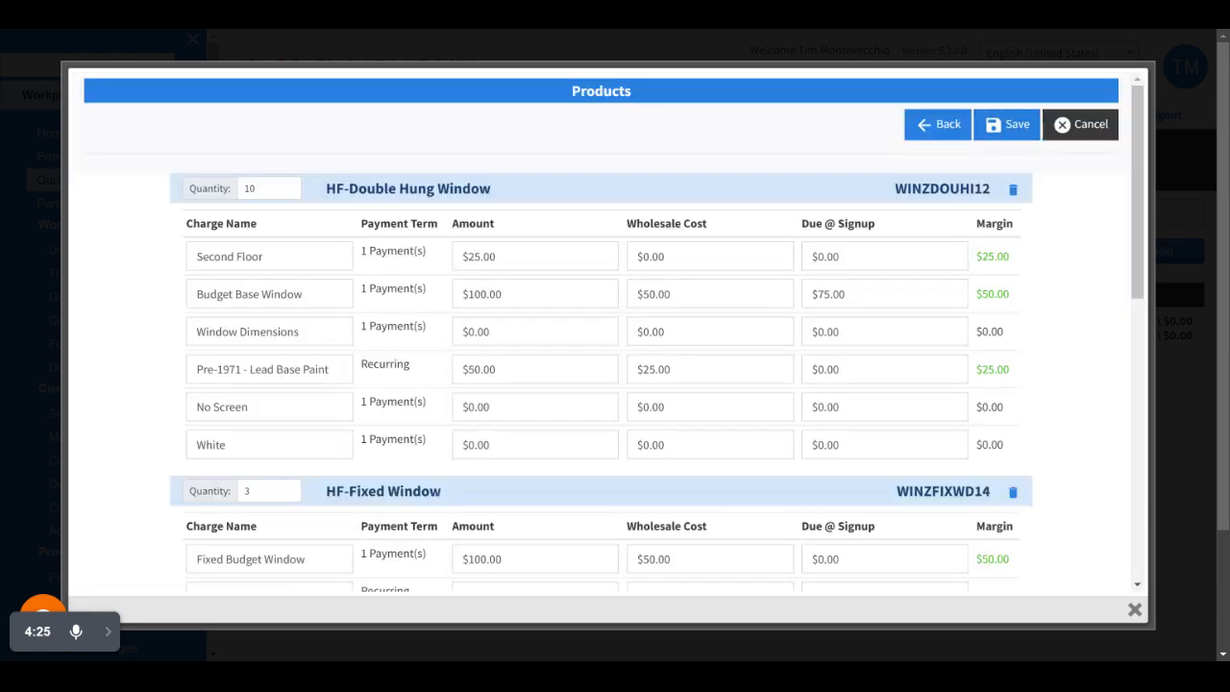
{"action": "scroll", "coordinate": [600, 385], "scroll_direction": "down", "scroll_amount": 3}
{"action": "scroll", "coordinate": [600, 384], "scroll_direction": "down", "scroll_amount": 5}
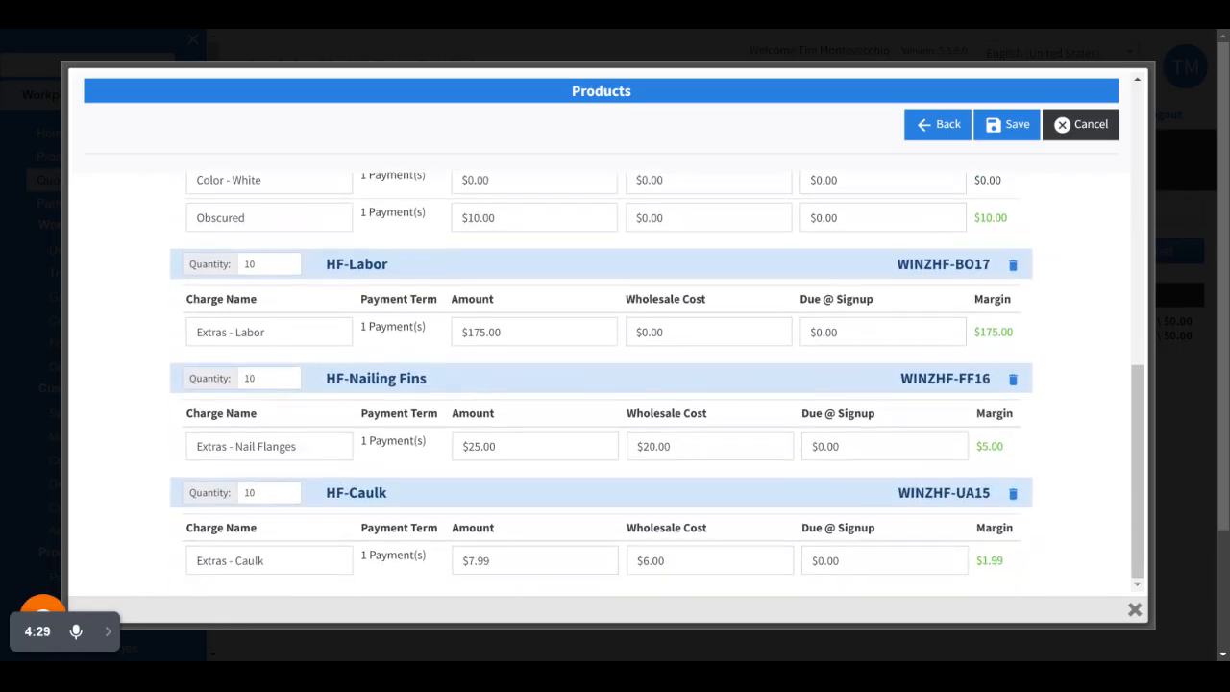
{"action": "scroll", "coordinate": [600, 384], "scroll_direction": "up", "scroll_amount": 10}
{"action": "left_click", "coordinate": [1016, 124]}
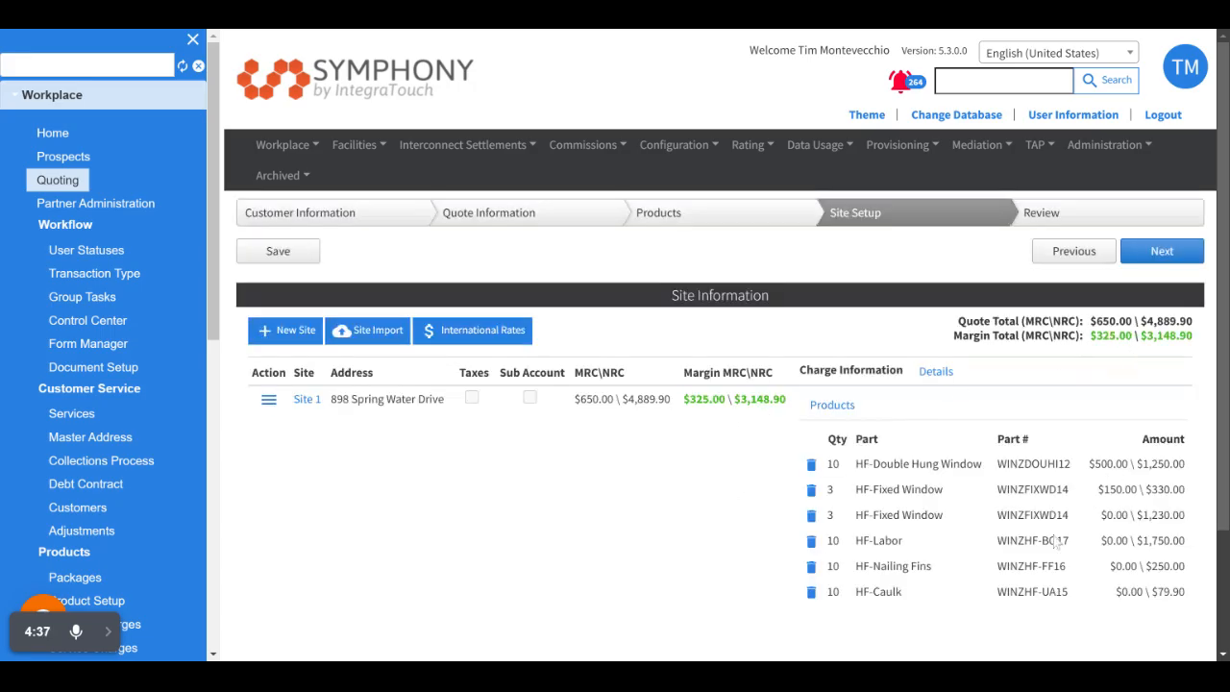
- Check the site's product list and totals, and continue to the review of the generated proposal document
{"action": "scroll", "coordinate": [956, 523], "scroll_direction": "down", "scroll_amount": 1}
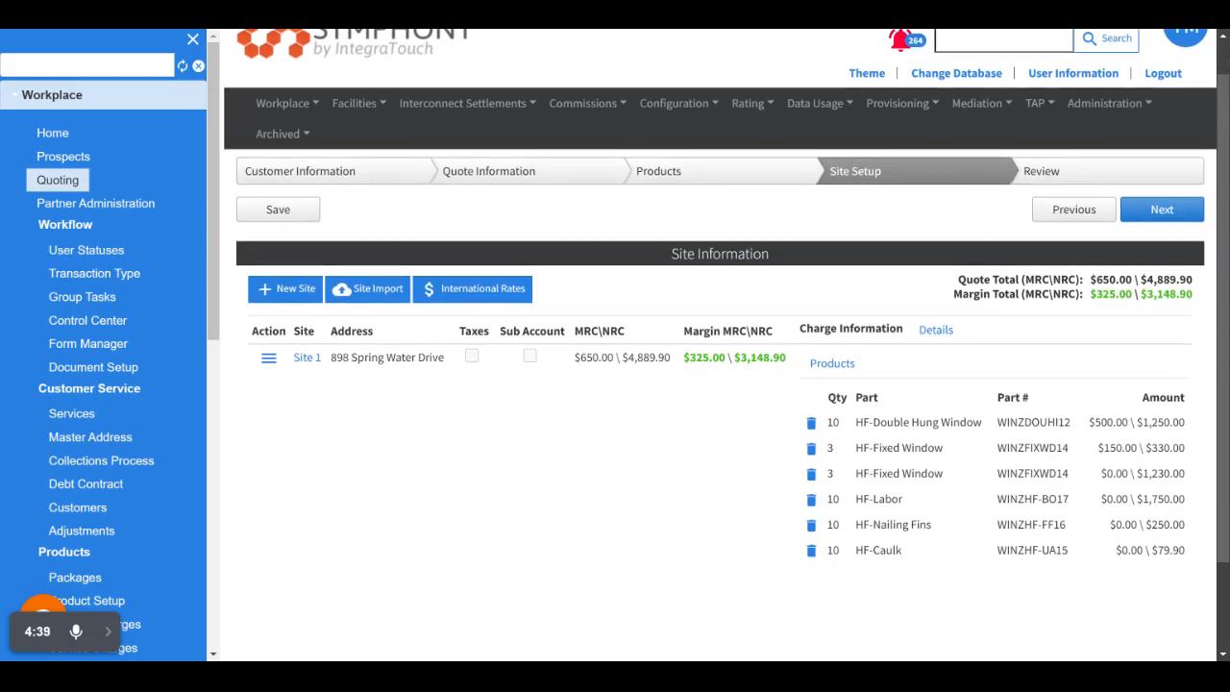
{"action": "scroll", "coordinate": [984, 545], "scroll_direction": "up", "scroll_amount": 1}
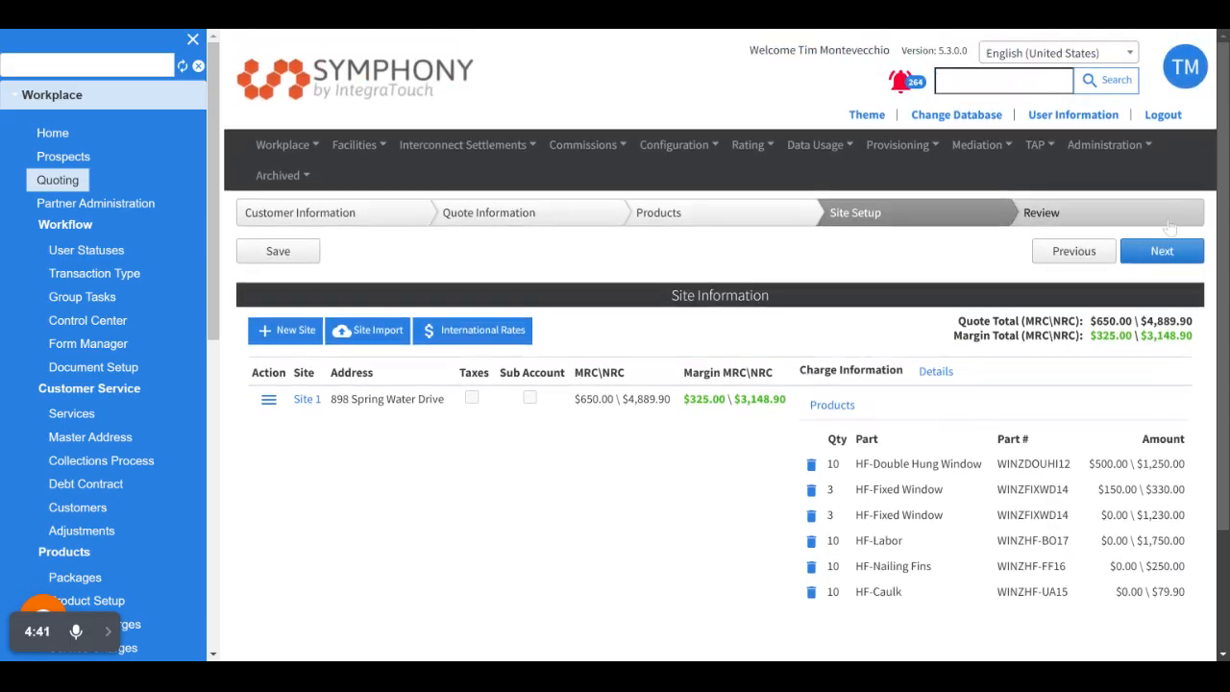
{"action": "left_click", "coordinate": [1164, 250]}
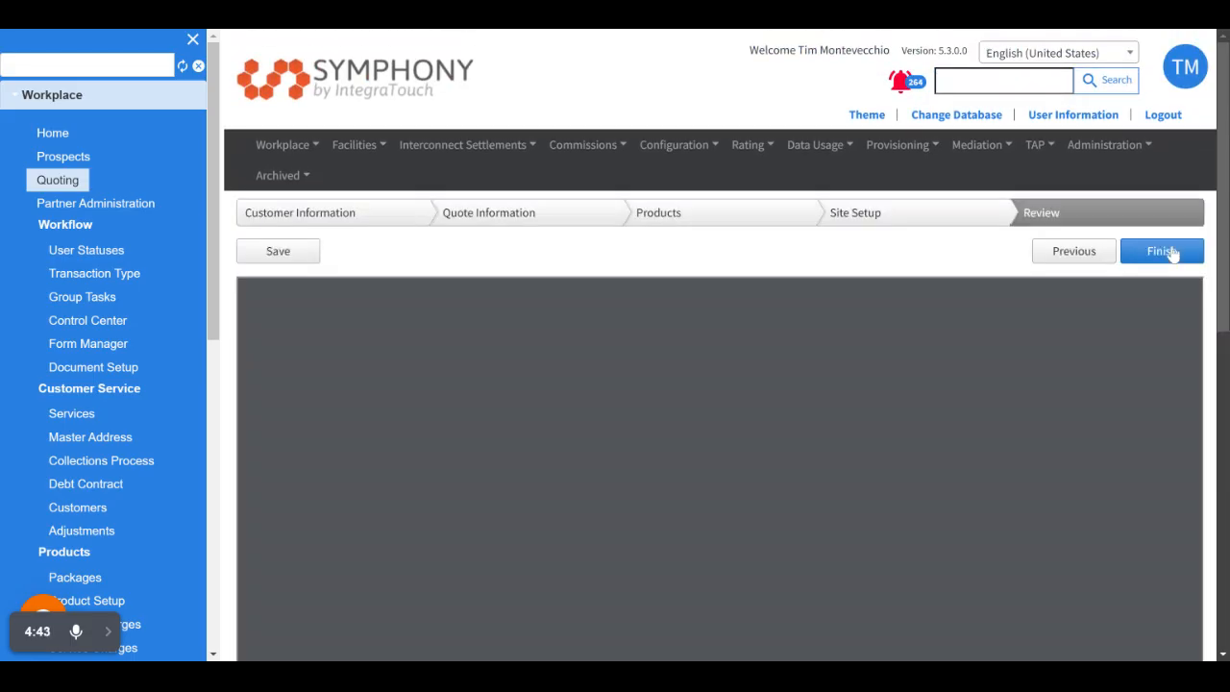
{"action": "scroll", "coordinate": [688, 380], "scroll_direction": "down", "scroll_amount": 3}
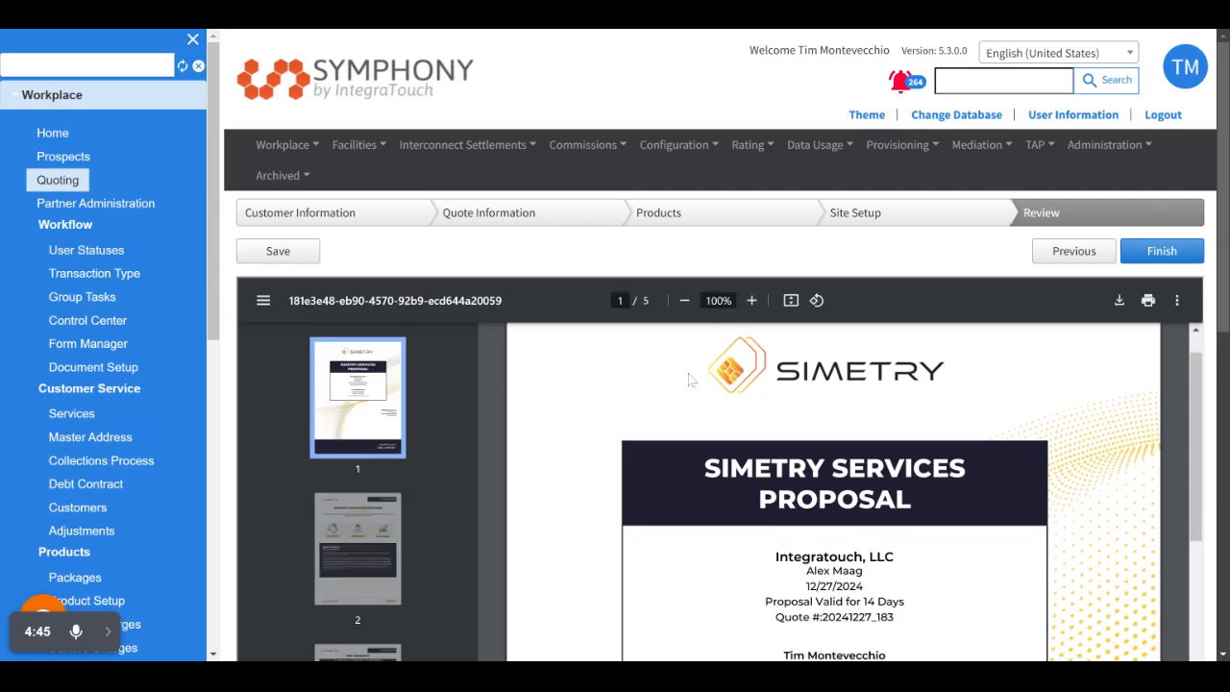
- Look through the generated proposal document, including the agreement details with products, terms and prices, and finish the quote
{"action": "scroll", "coordinate": [706, 251], "scroll_direction": "down", "scroll_amount": 3}
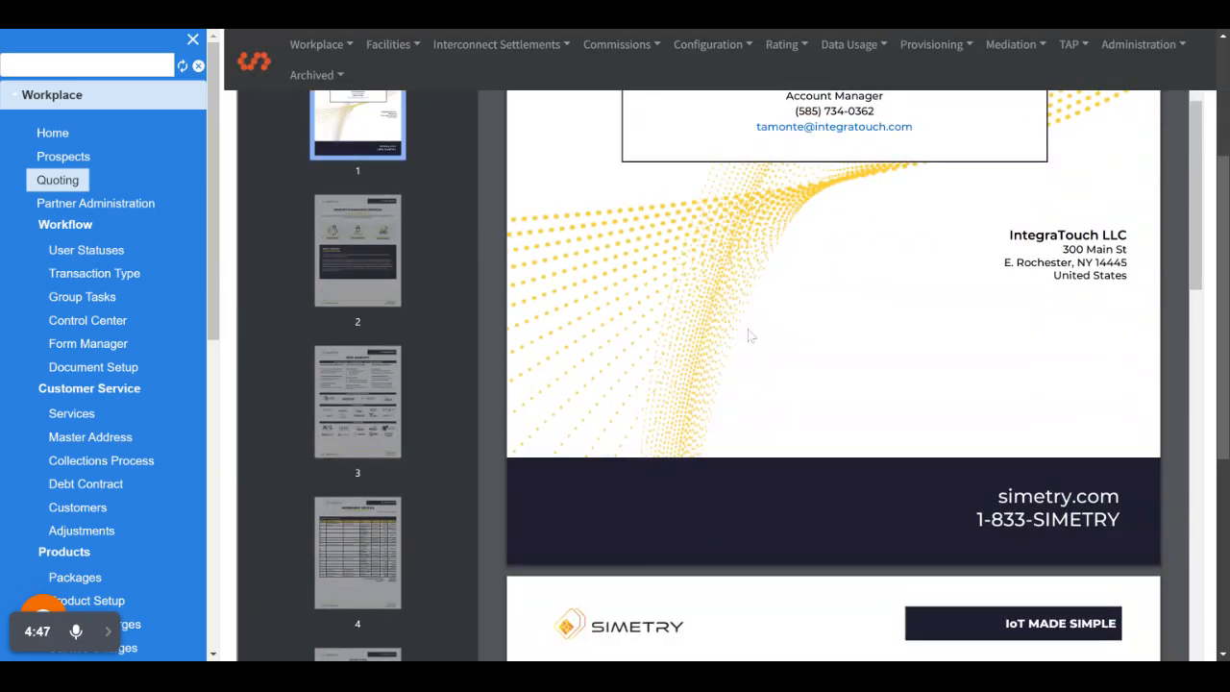
{"action": "scroll", "coordinate": [759, 375], "scroll_direction": "down", "scroll_amount": 10}
{"action": "scroll", "coordinate": [759, 375], "scroll_direction": "down", "scroll_amount": 15}
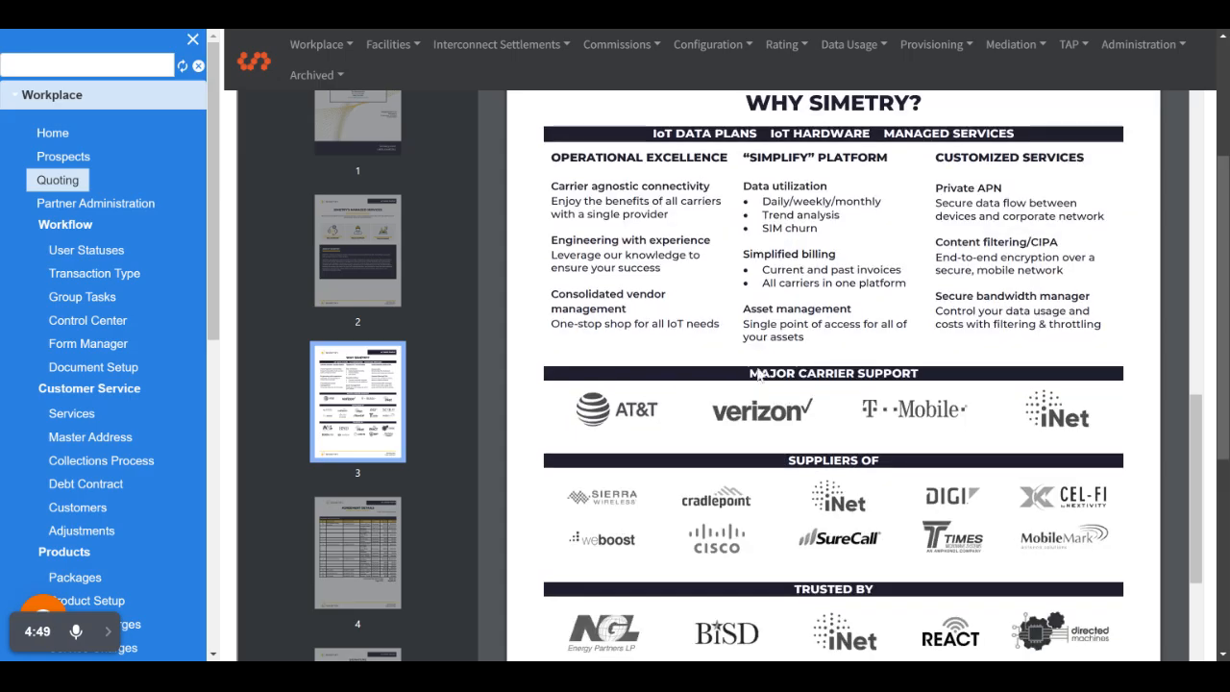
{"action": "scroll", "coordinate": [832, 375], "scroll_direction": "up", "scroll_amount": 3}
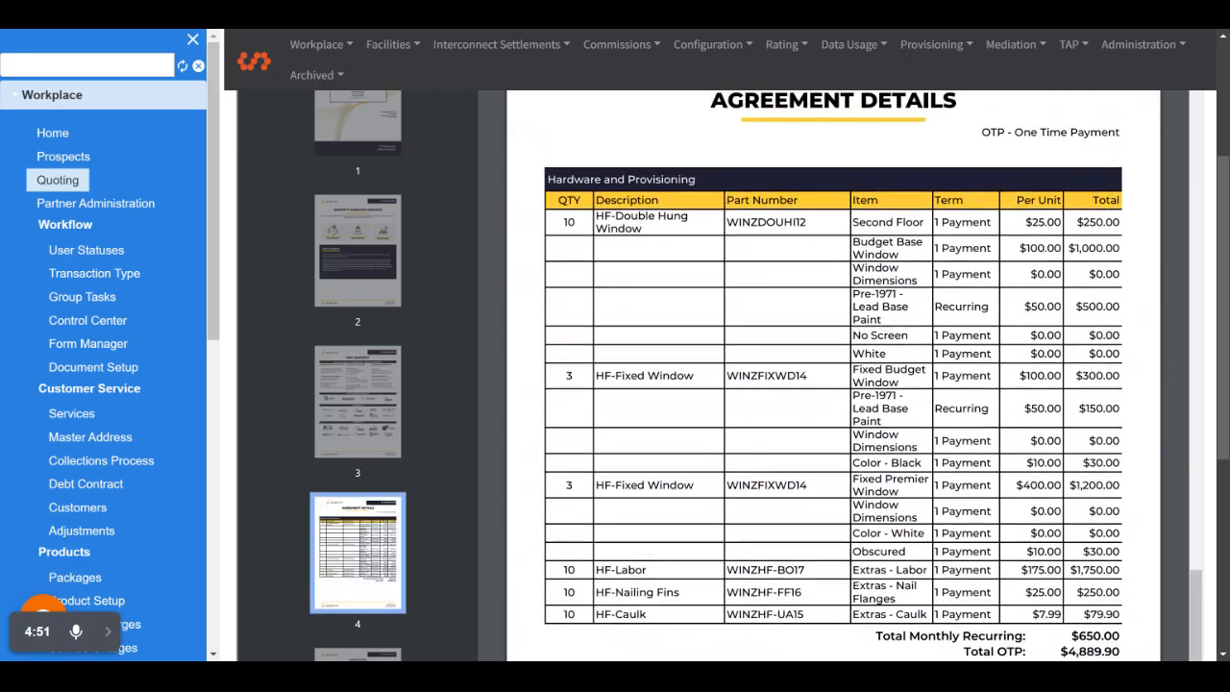
{"action": "scroll", "coordinate": [832, 375], "scroll_direction": "down", "scroll_amount": 1}
{"action": "scroll", "coordinate": [832, 374], "scroll_direction": "up", "scroll_amount": 20}
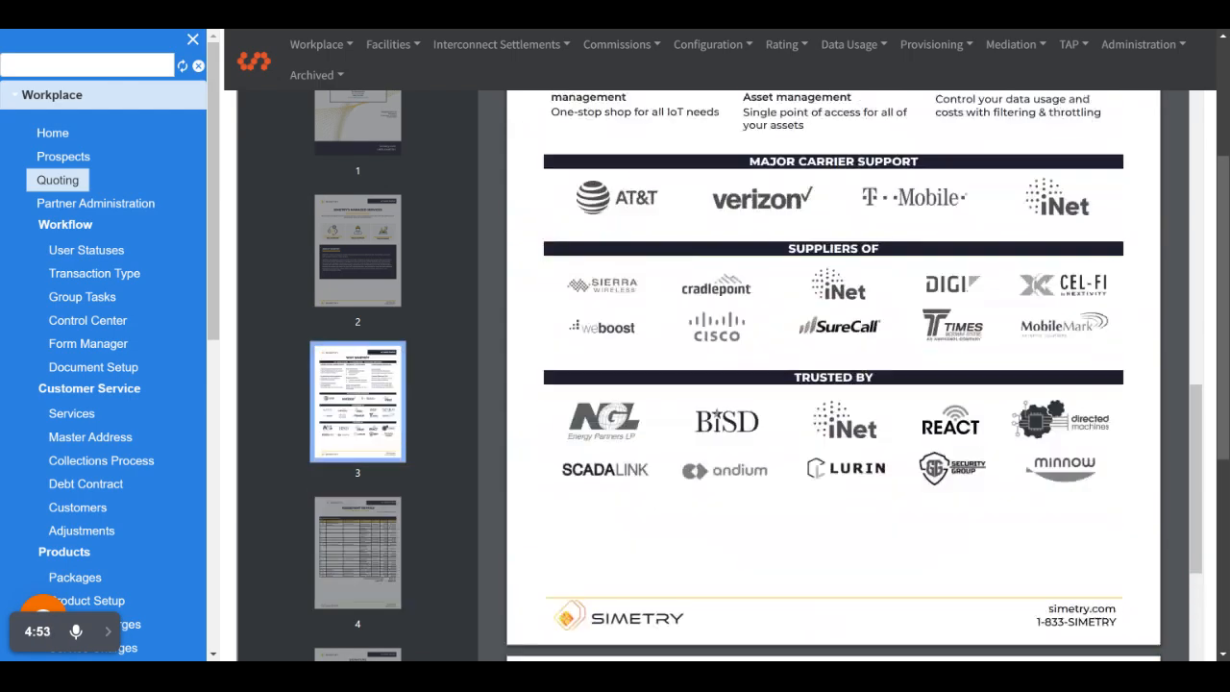
{"action": "scroll", "coordinate": [1153, 368], "scroll_direction": "up", "scroll_amount": 10}
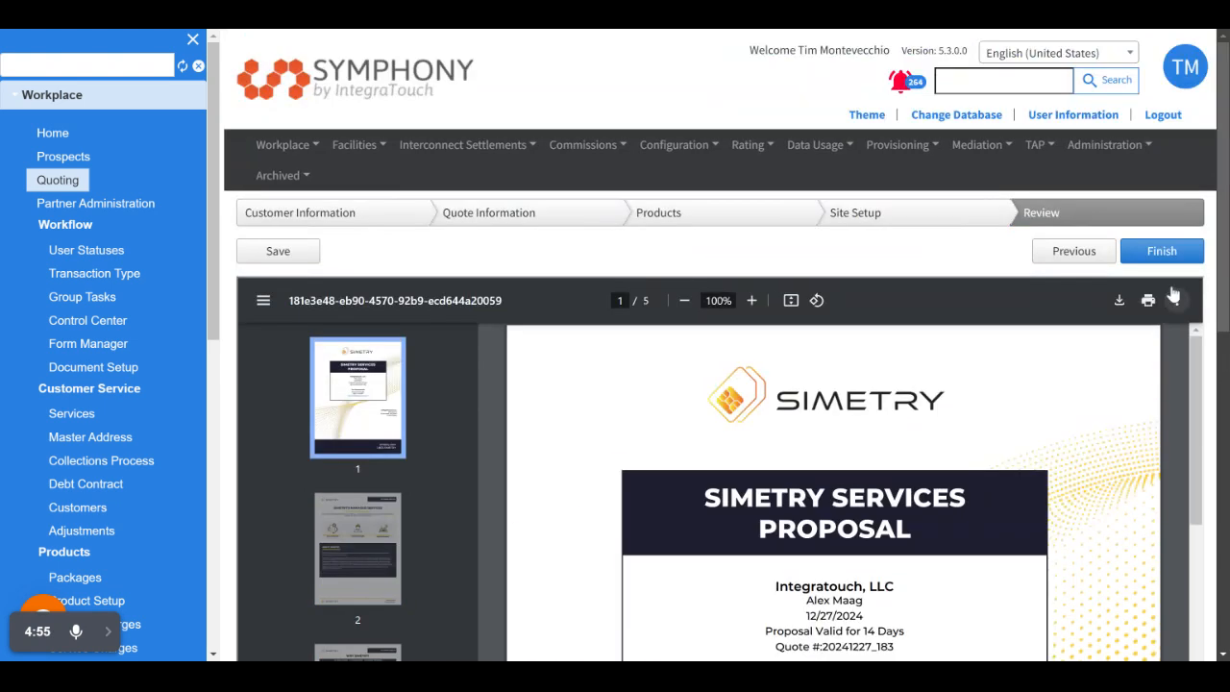
{"action": "left_click", "coordinate": [1162, 251]}
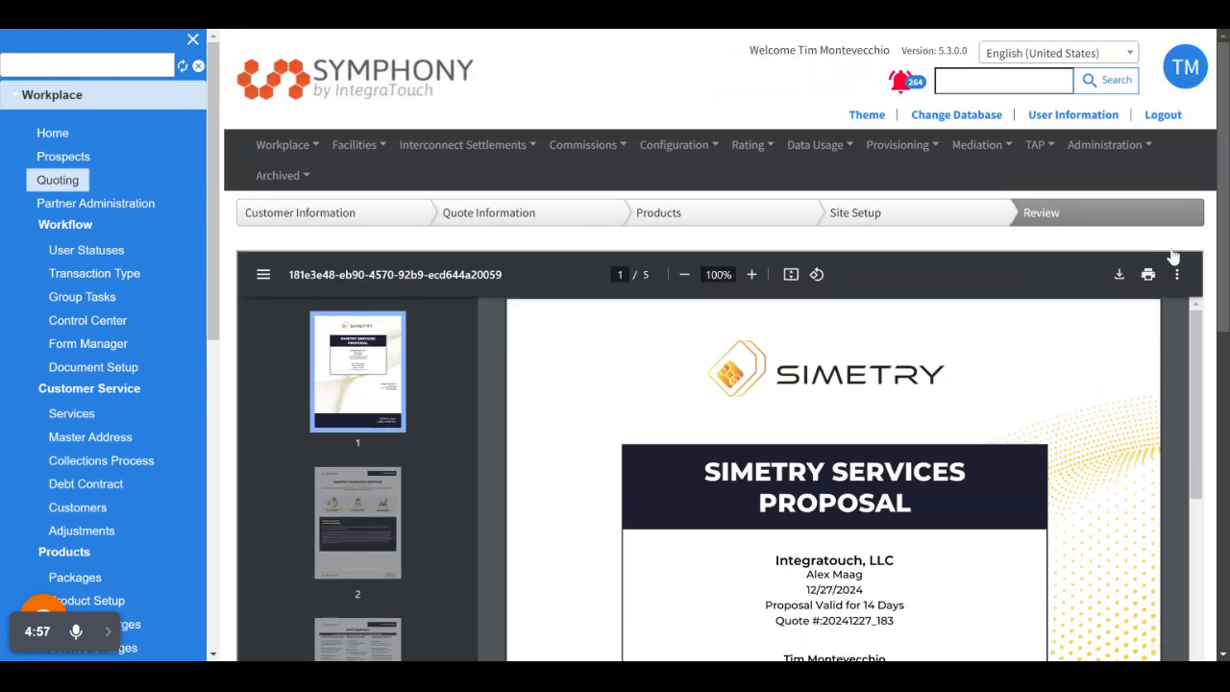